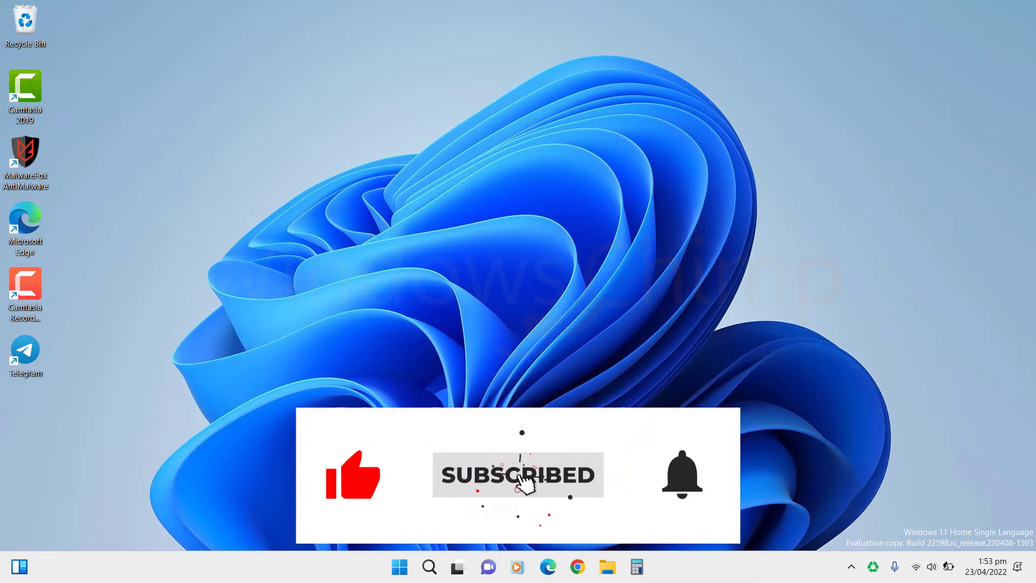
Open %temp% and permanently delete all 19 items, skipping files still in use.
{"action": "key", "text": "super+r"}
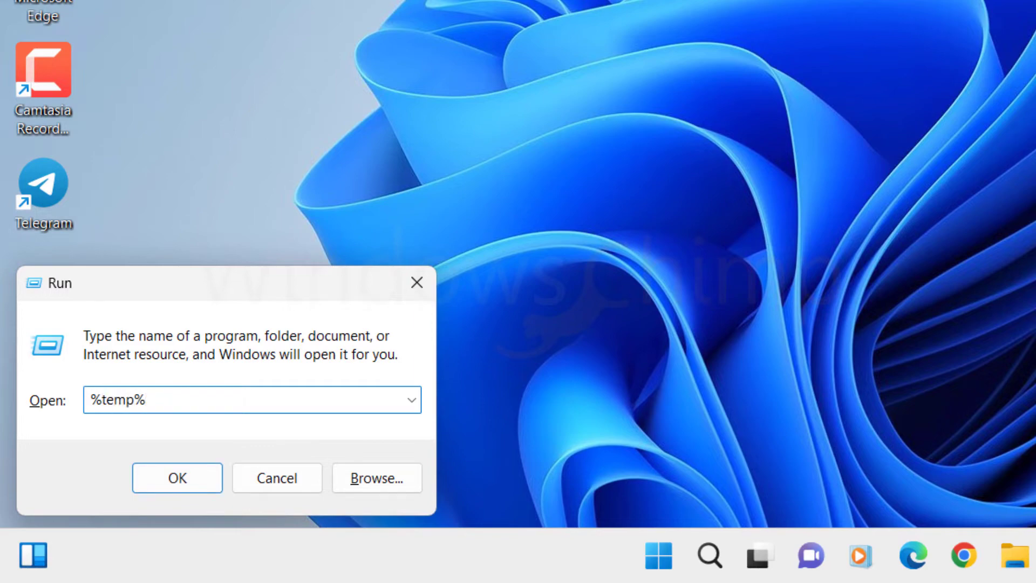
{"action": "type", "text": "%temp%"}
{"action": "key", "text": "Return"}
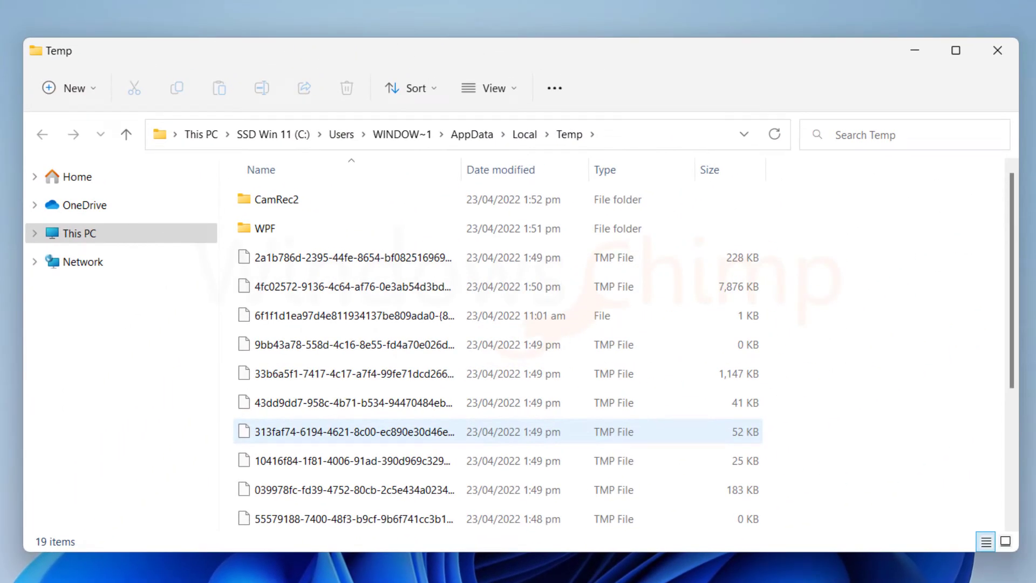
{"action": "left_click", "coordinate": [345, 431]}
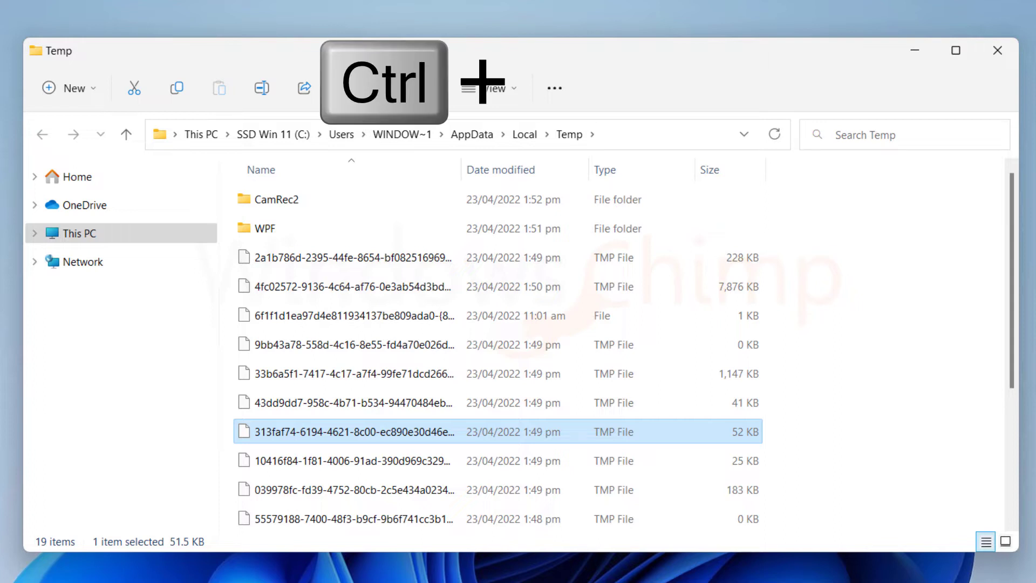
{"action": "key", "text": "ctrl+a"}
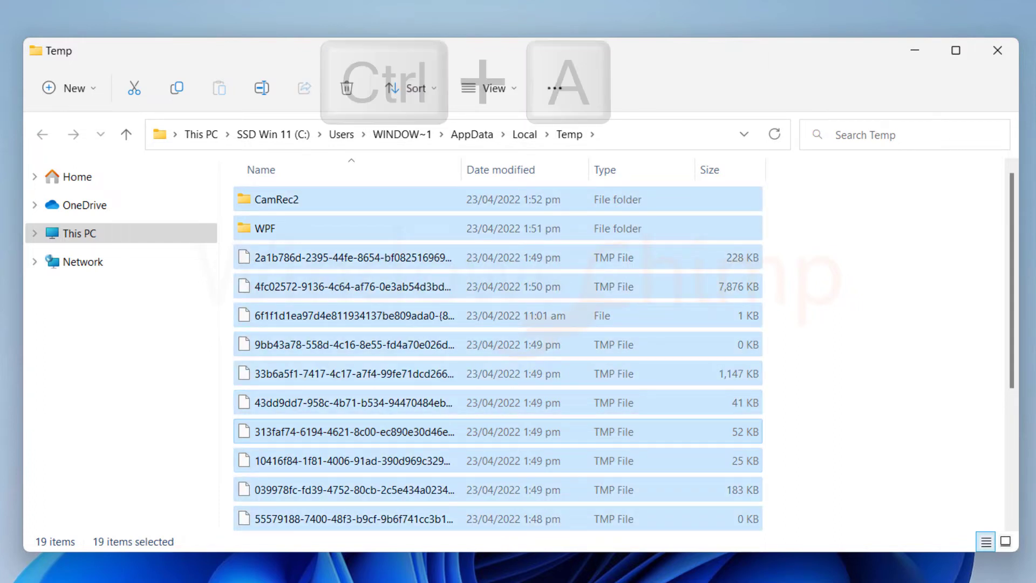
{"action": "key", "text": "shift+Delete"}
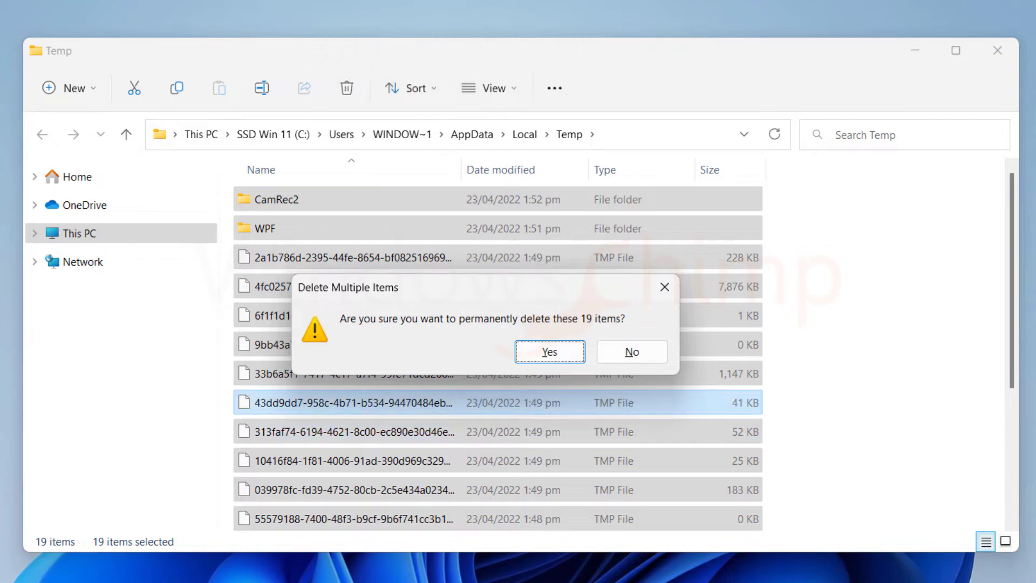
{"action": "key", "text": "Return"}
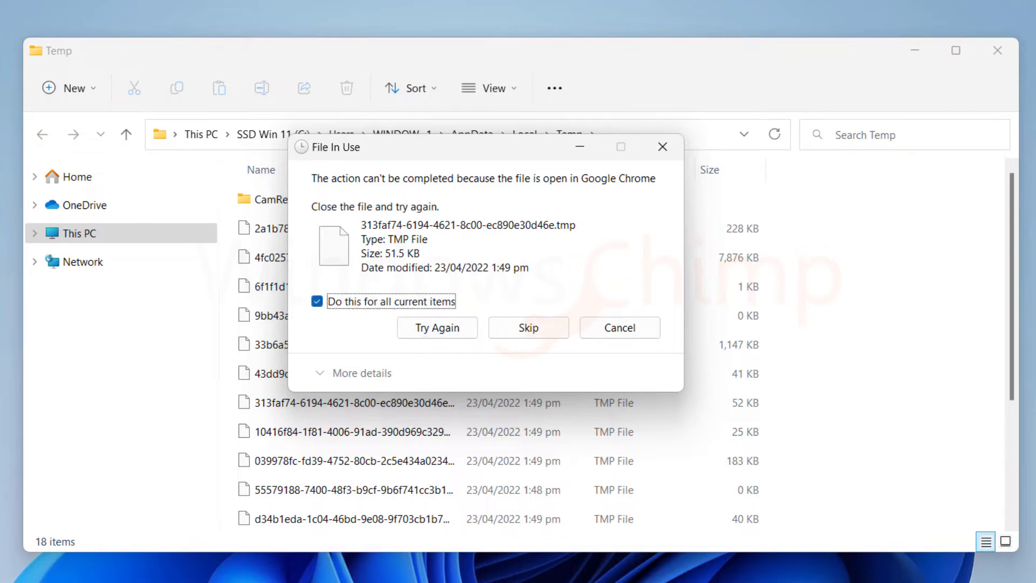
{"action": "key", "text": "Return"}
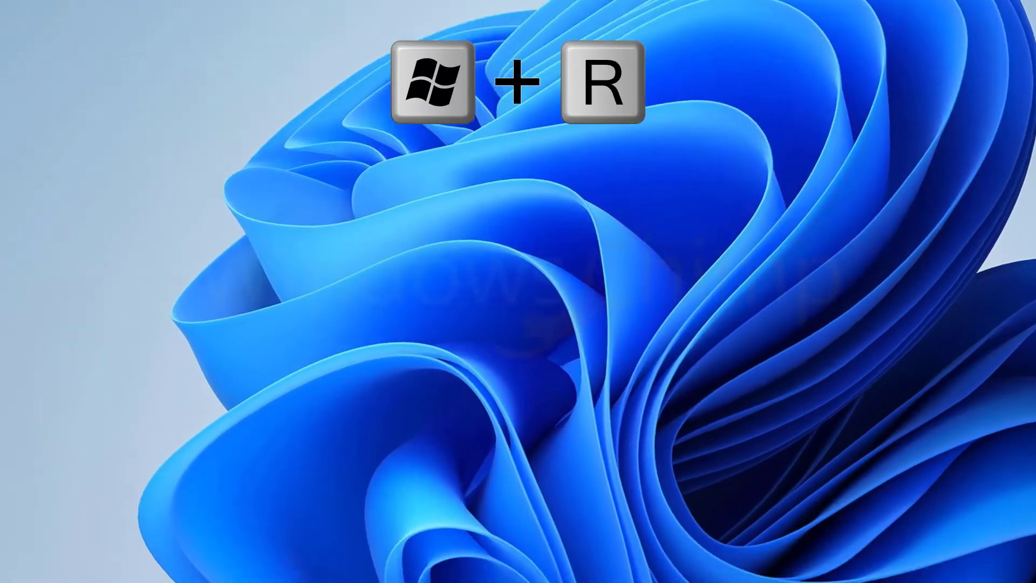
Open the Windows Temp folder, grant access, and permanently delete all 25 items.
{"action": "key", "text": "super+r"}
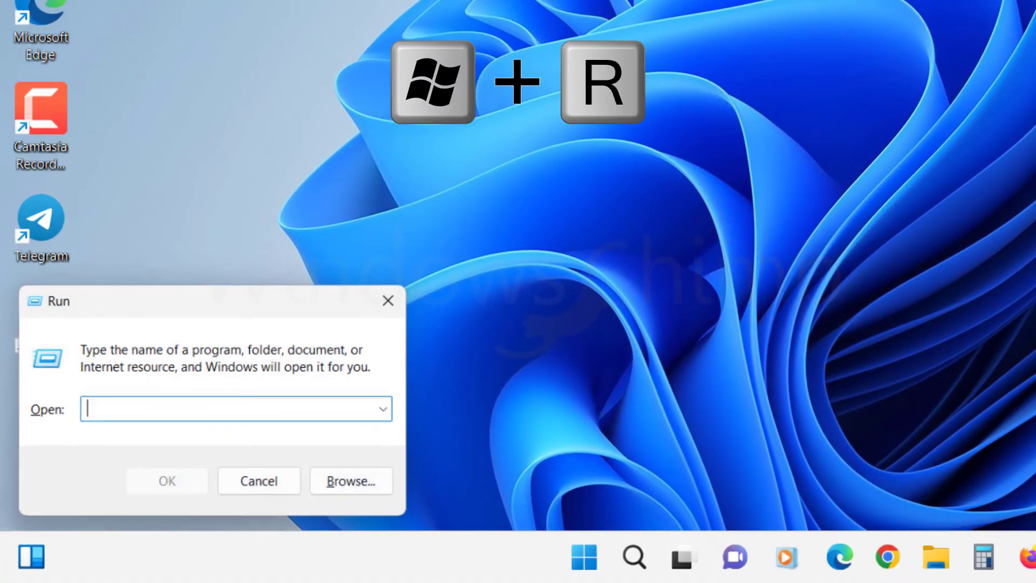
{"action": "type", "text": "temp"}
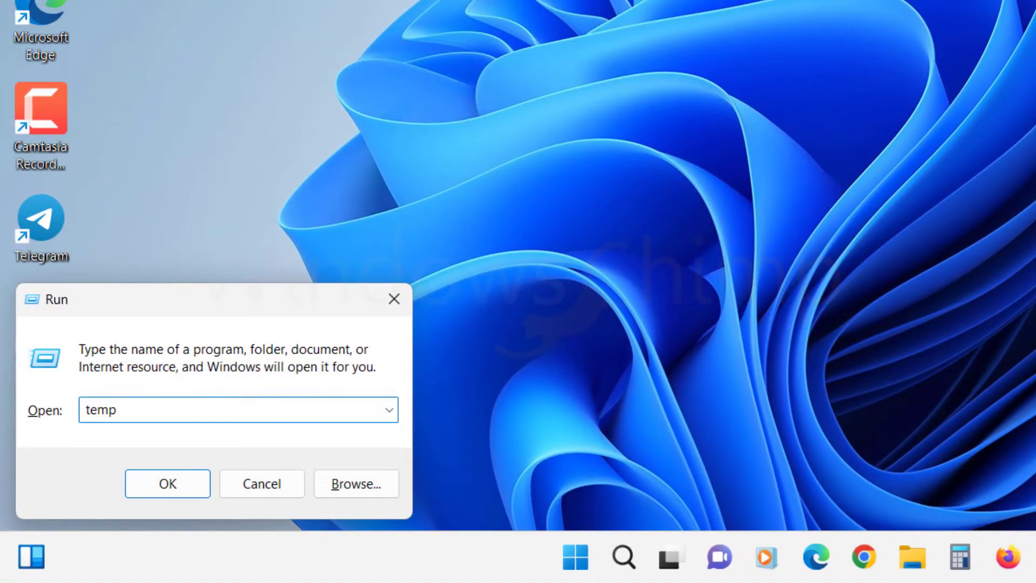
{"action": "key", "text": "Return"}
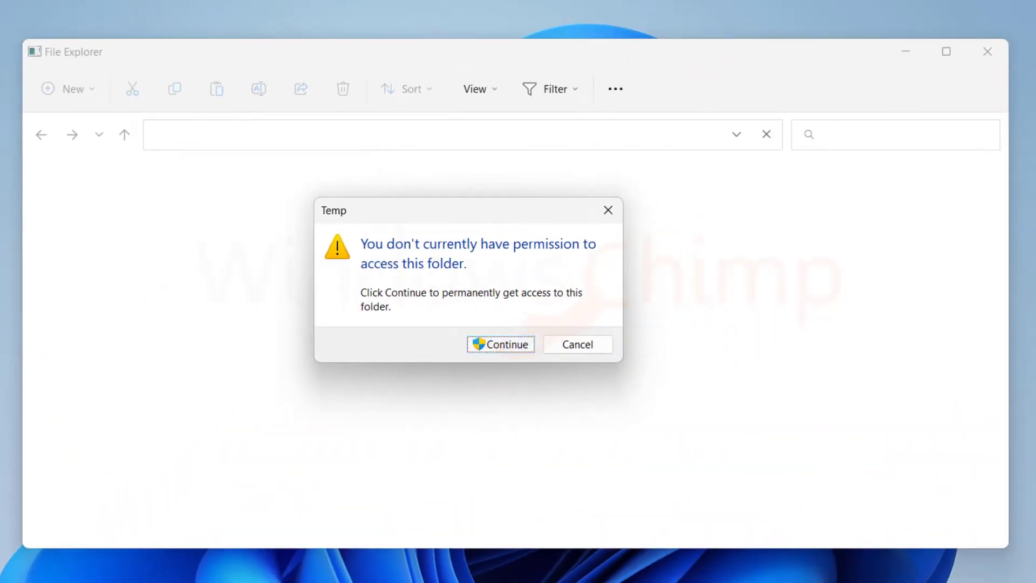
{"action": "key", "text": "Return"}
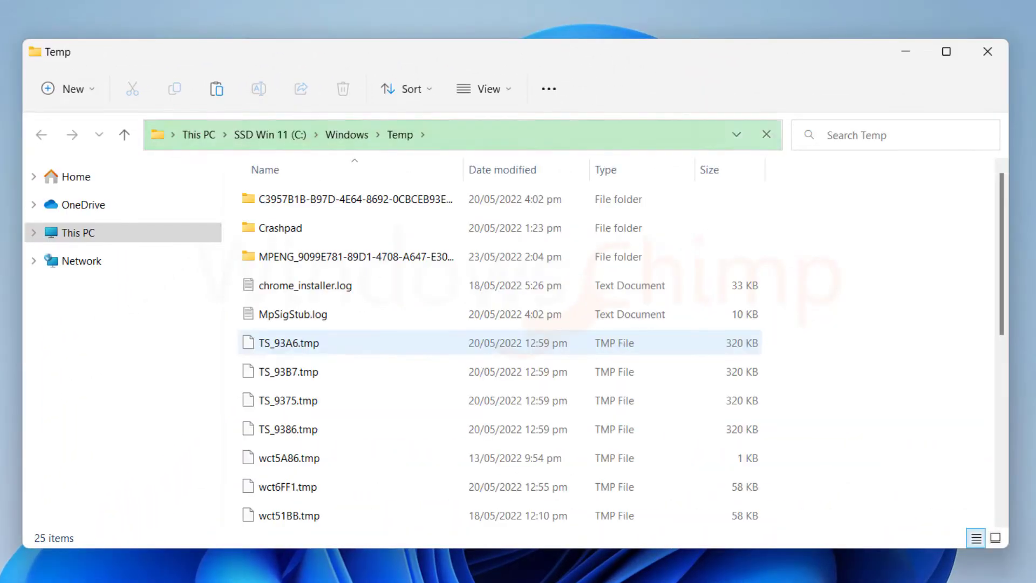
{"action": "key", "text": "ctrl+a"}
{"action": "key", "text": "shift+Delete"}
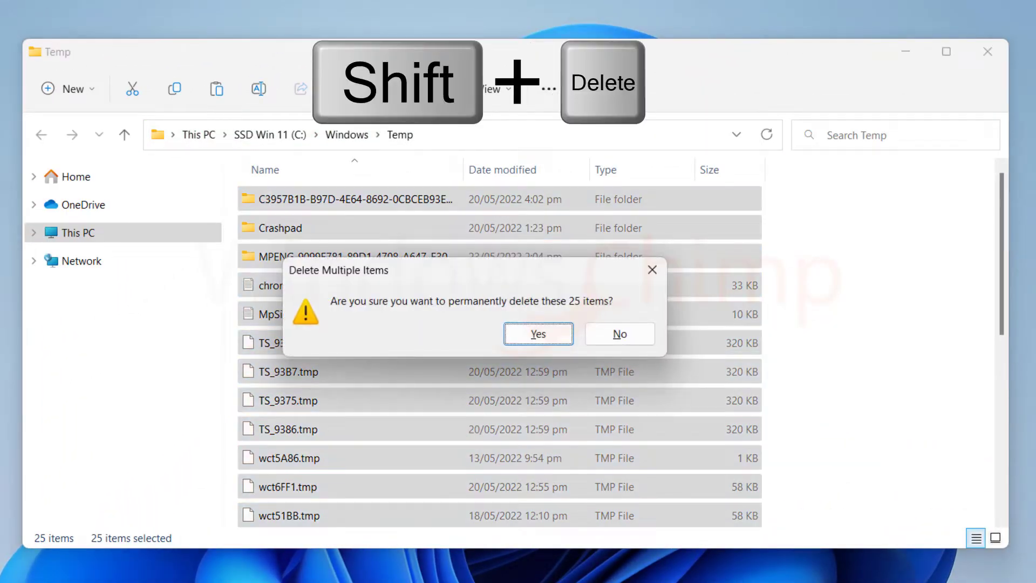
{"action": "key", "text": "Return"}
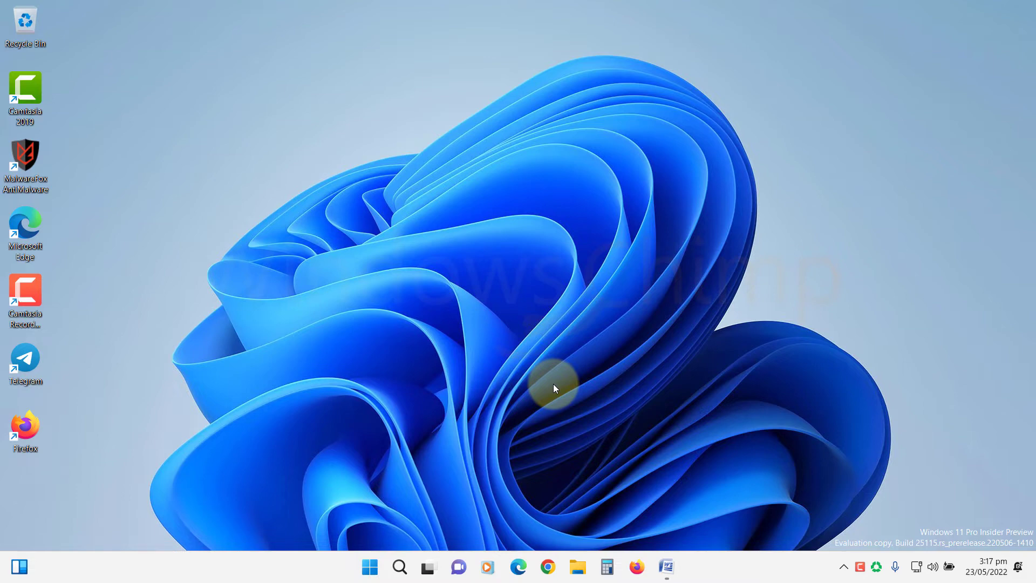
Navigate to C:\Windows\SoftwareDistribution\Download in File Explorer.
{"action": "left_click", "coordinate": [578, 567]}
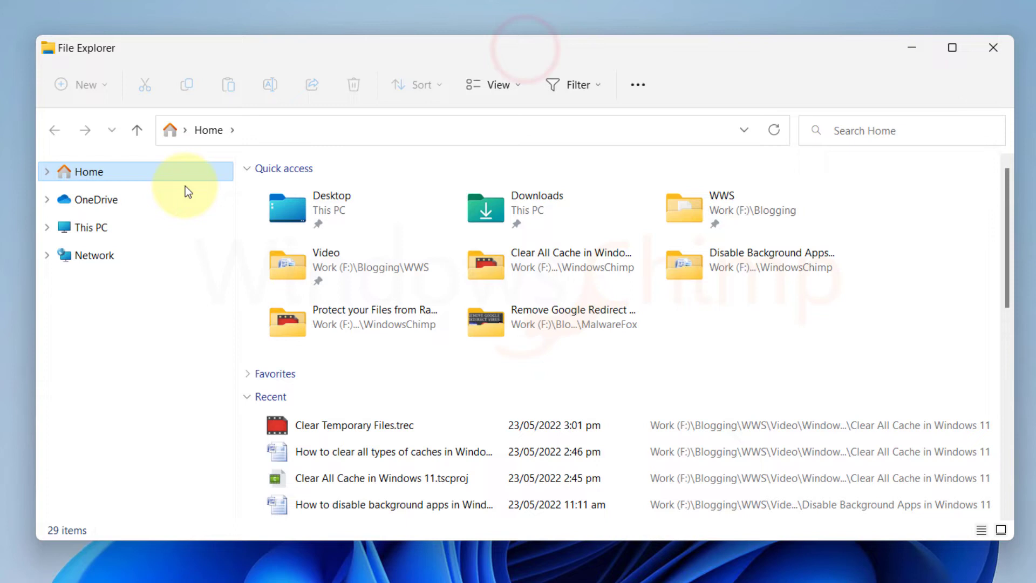
{"action": "left_click", "coordinate": [97, 228]}
{"action": "double_click", "coordinate": [351, 330]}
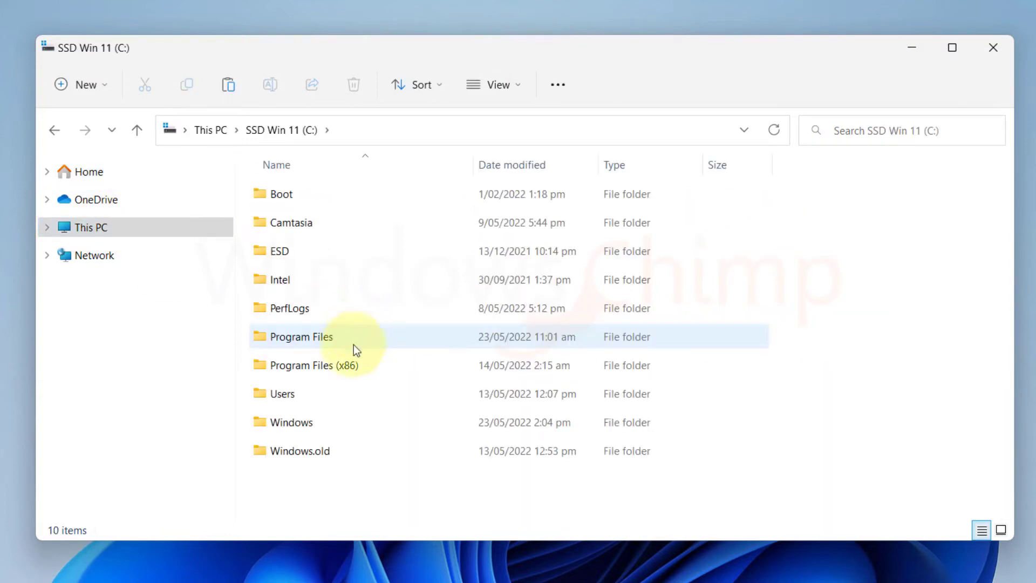
{"action": "double_click", "coordinate": [303, 420]}
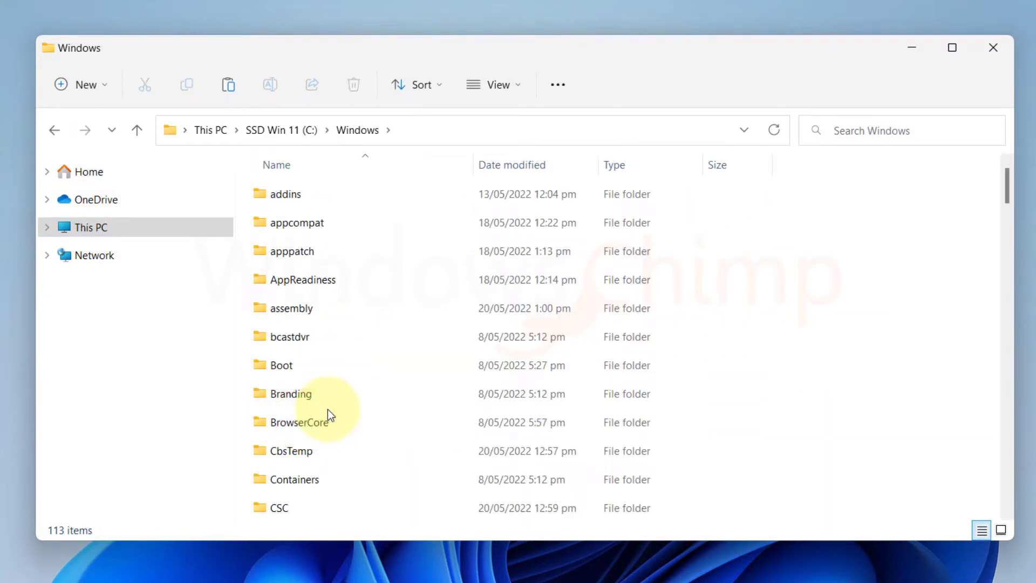
{"action": "left_click", "coordinate": [319, 397]}
{"action": "type", "text": "soft"}
{"action": "left_click", "coordinate": [321, 506]}
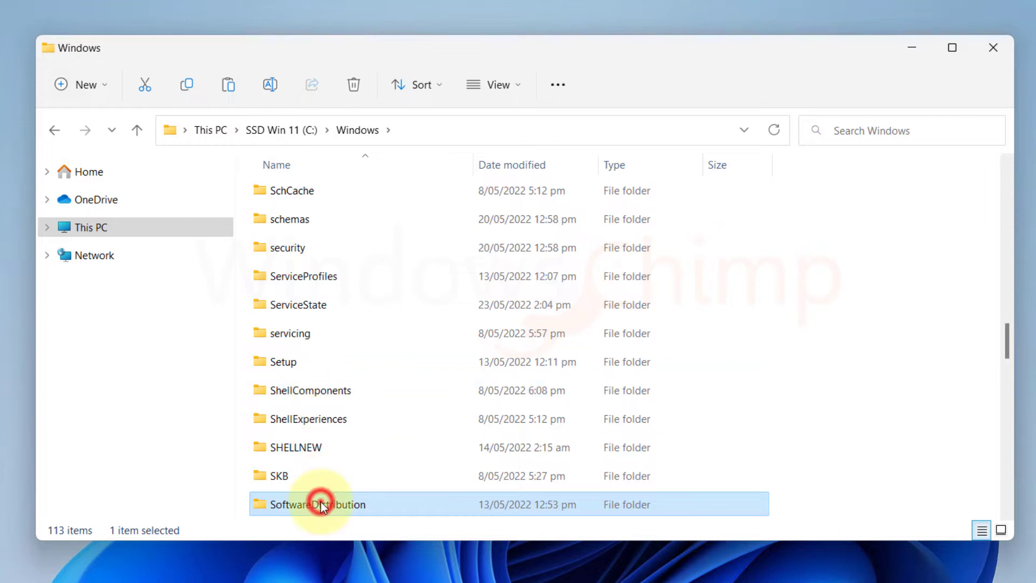
{"action": "double_click", "coordinate": [320, 506]}
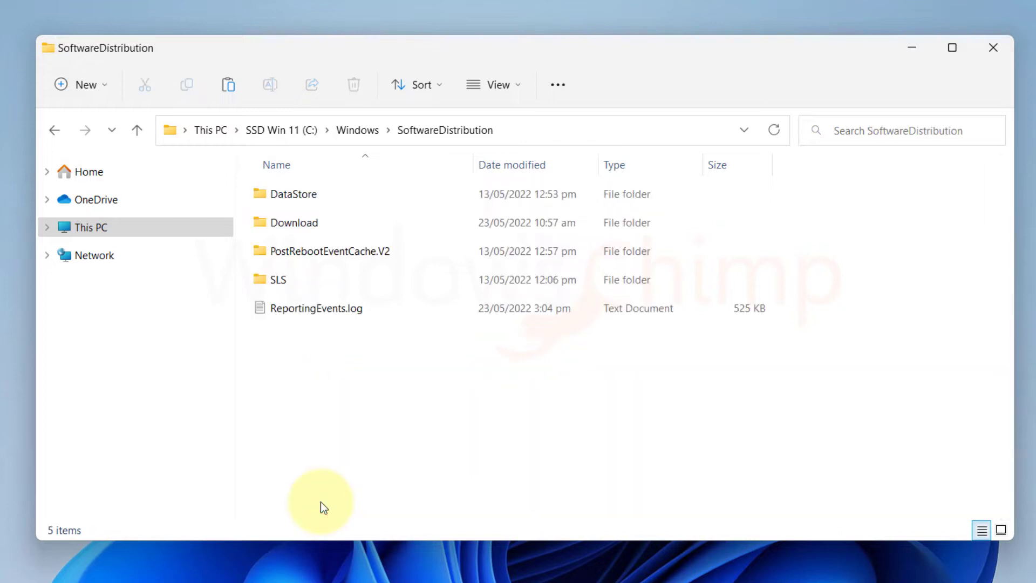
{"action": "double_click", "coordinate": [292, 227]}
Permanently delete the SharedFileCache folder, granting administrator permission.
{"action": "key", "text": "ctrl+a"}
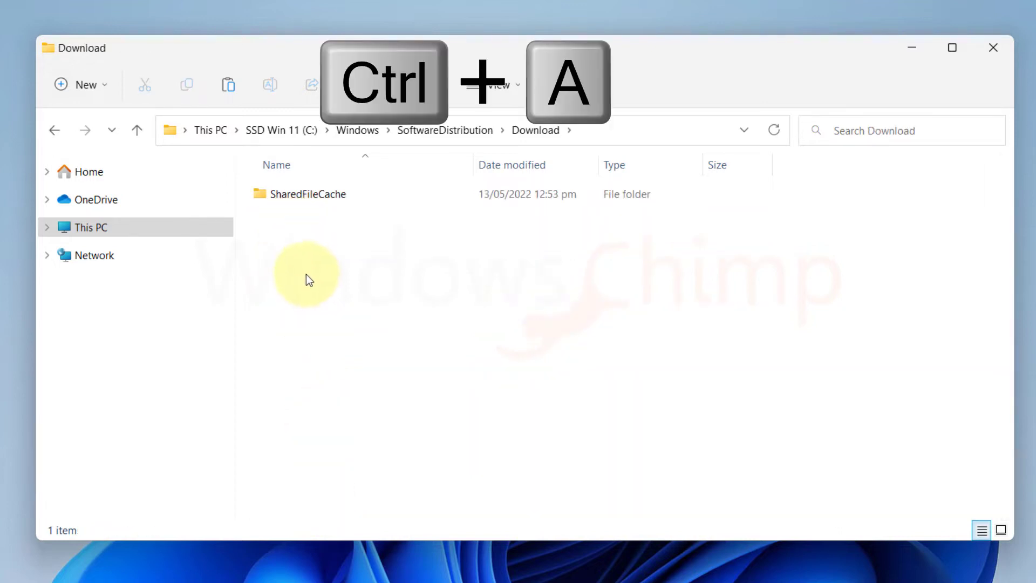
{"action": "key", "text": "shift+Delete"}
{"action": "left_click", "coordinate": [573, 403]}
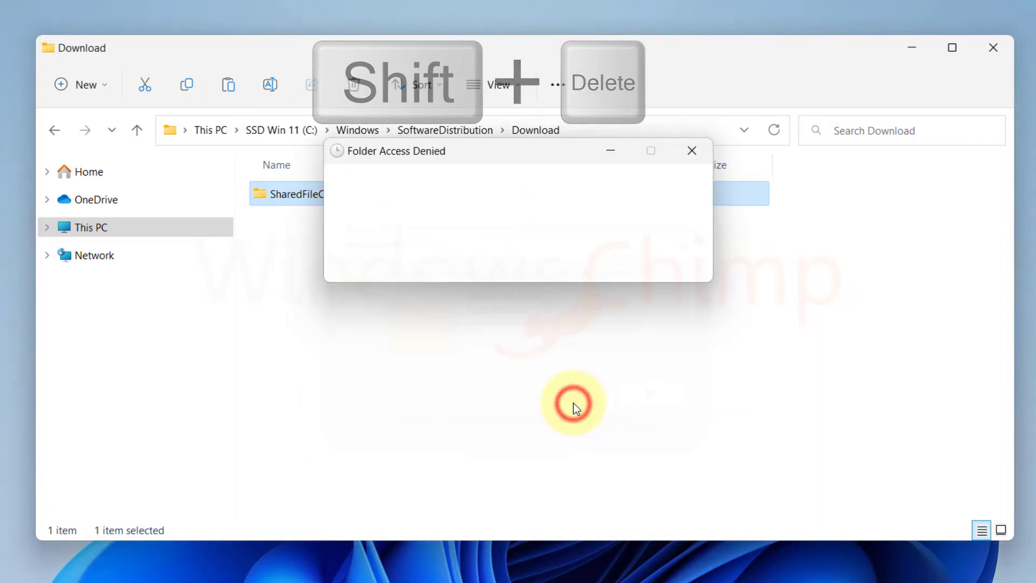
{"action": "left_click", "coordinate": [486, 263]}
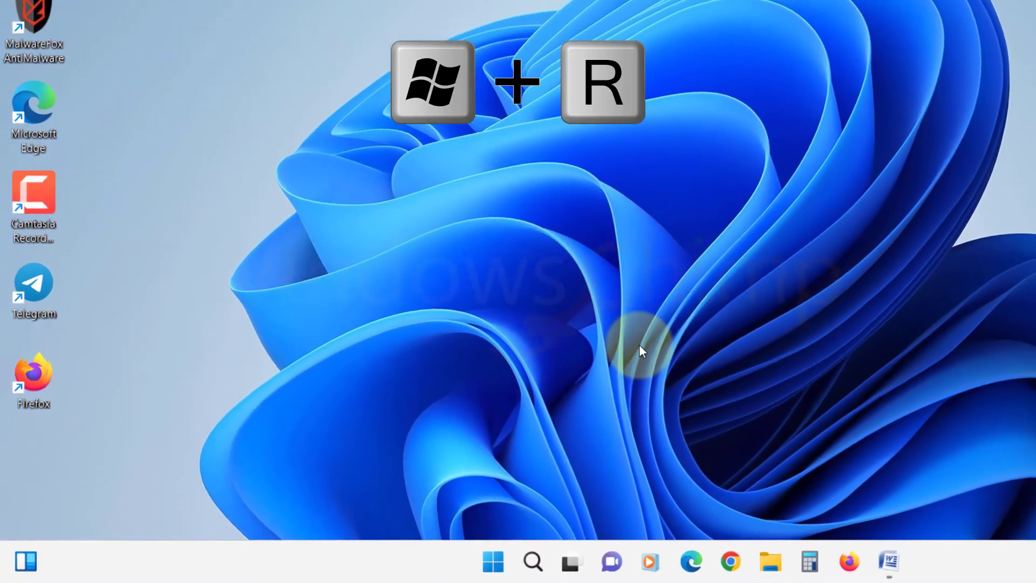
Open the Prefetch folder, grant access, and permanently delete all 274 items.
{"action": "key", "text": "super+r"}
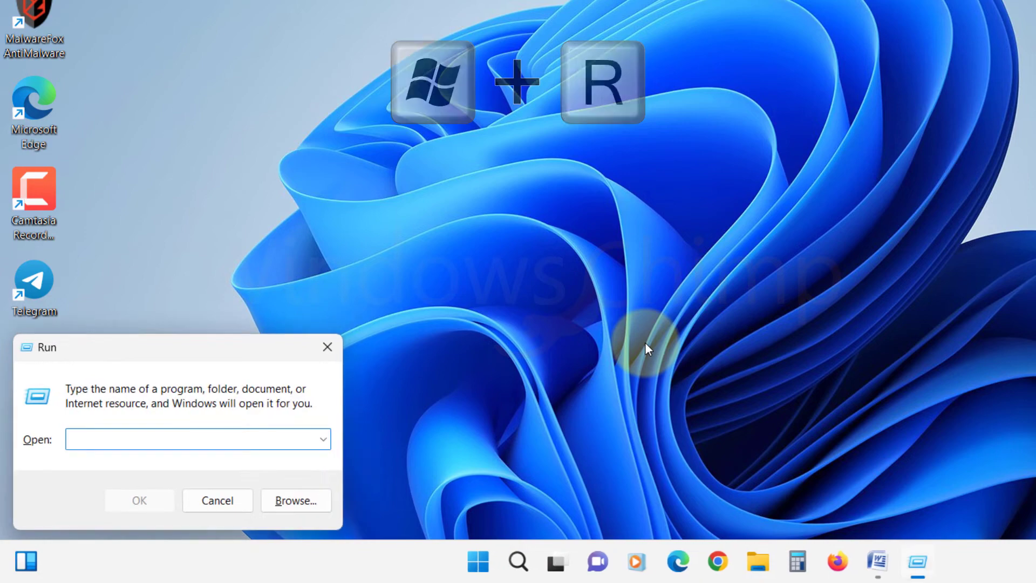
{"action": "type", "text": "prefetch"}
{"action": "key", "text": "Return"}
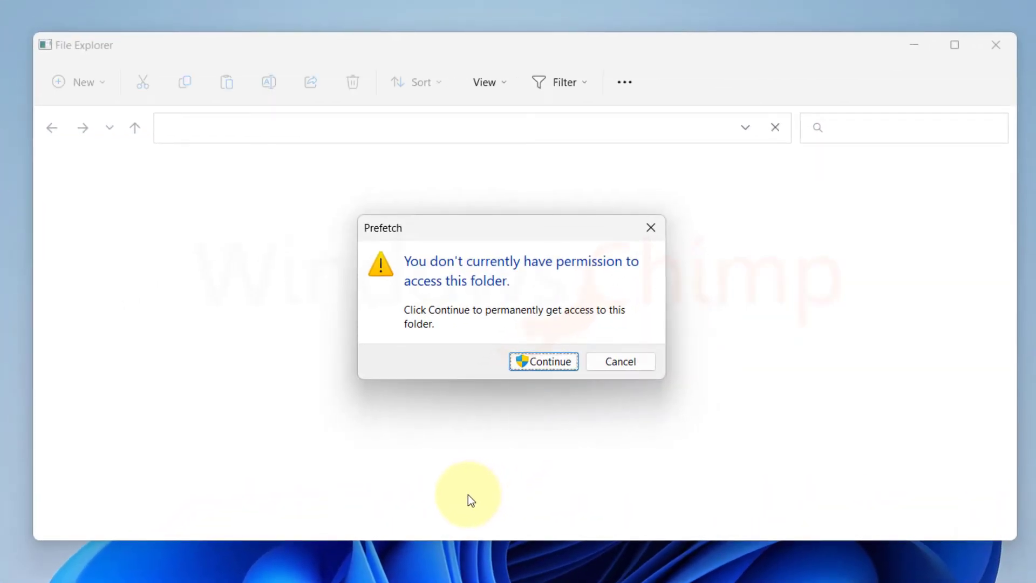
{"action": "left_click", "coordinate": [530, 359]}
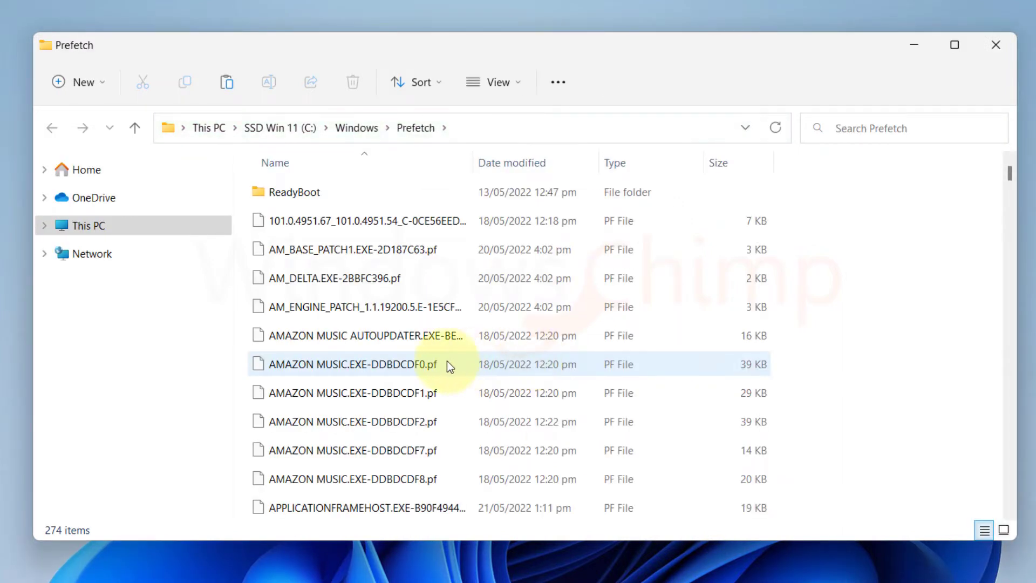
{"action": "key", "text": "ctrl+a"}
{"action": "key", "text": "shift+Delete"}
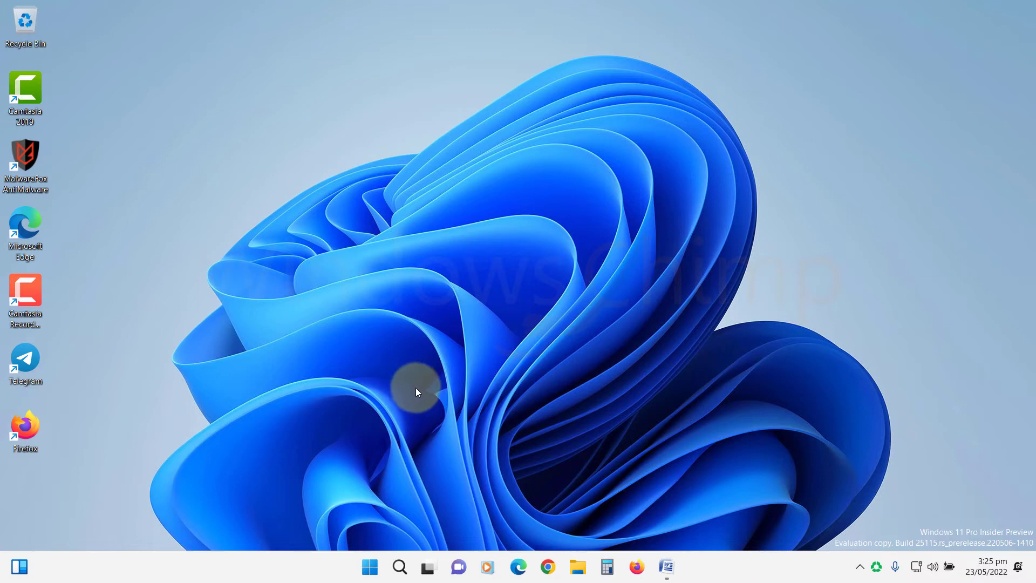
Launch Disk Cleanup from Start search and scan drive SSD Win 11 (C:).
{"action": "left_click", "coordinate": [367, 575]}
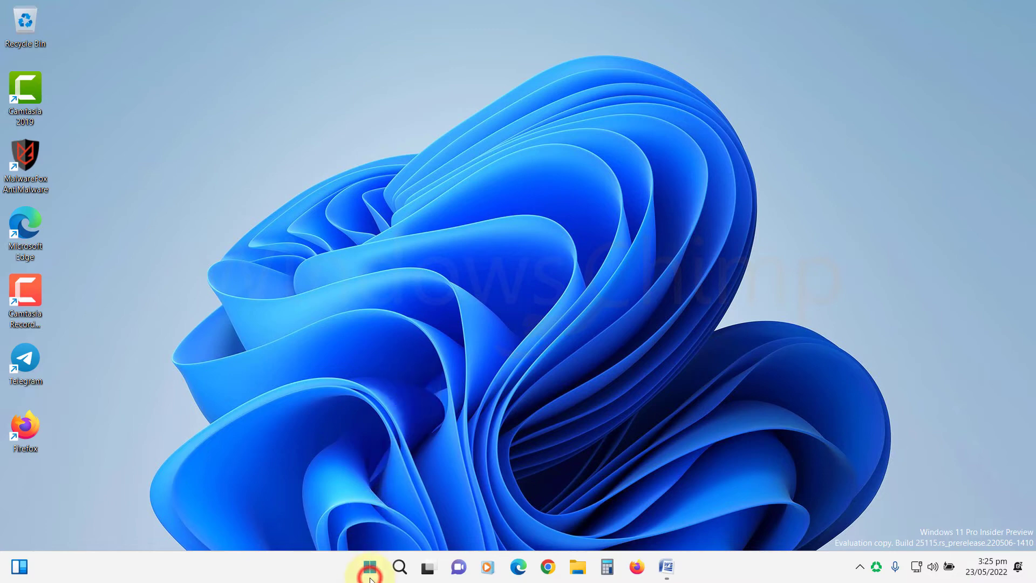
{"action": "type", "text": "disk cleanup"}
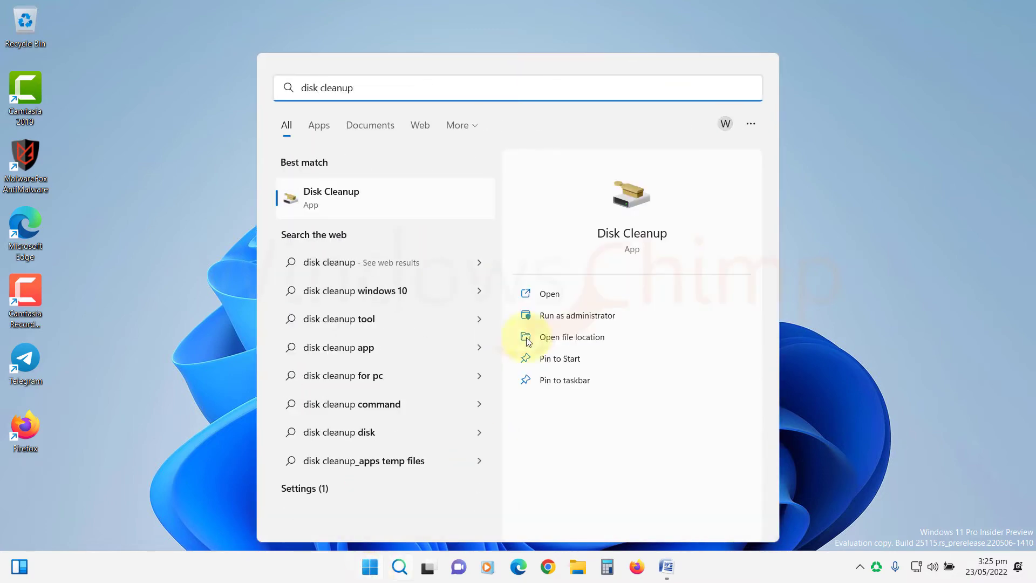
{"action": "left_click", "coordinate": [378, 193]}
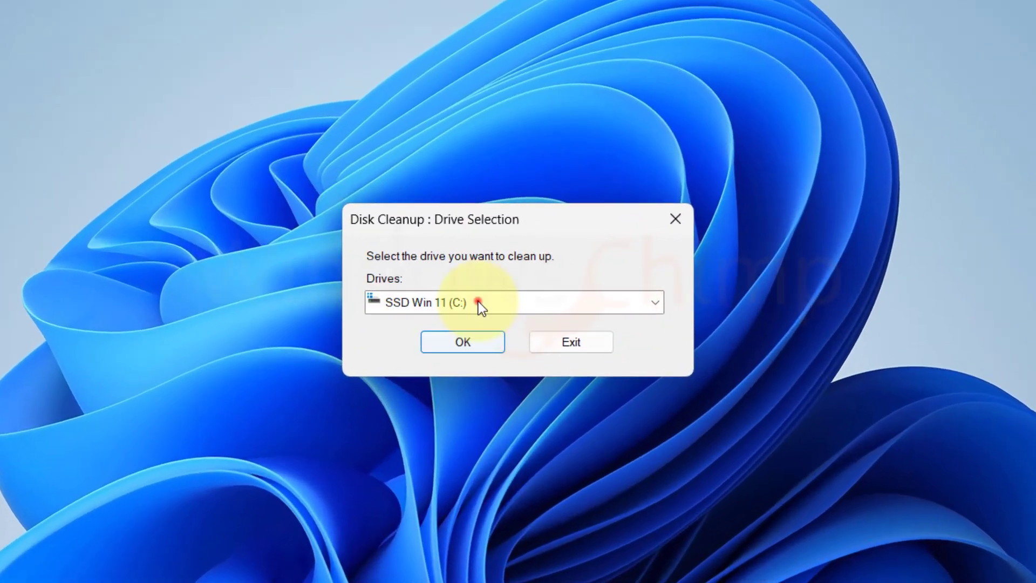
{"action": "left_click", "coordinate": [463, 343]}
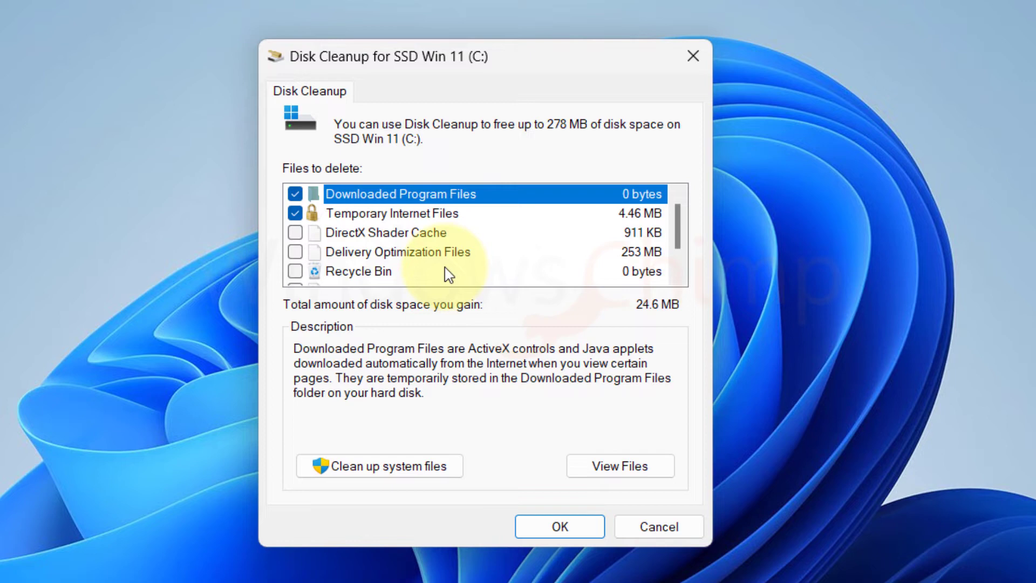
Tick DirectX Shader Cache and untick Temporary files in the Disk Cleanup list.
{"action": "left_click", "coordinate": [324, 231]}
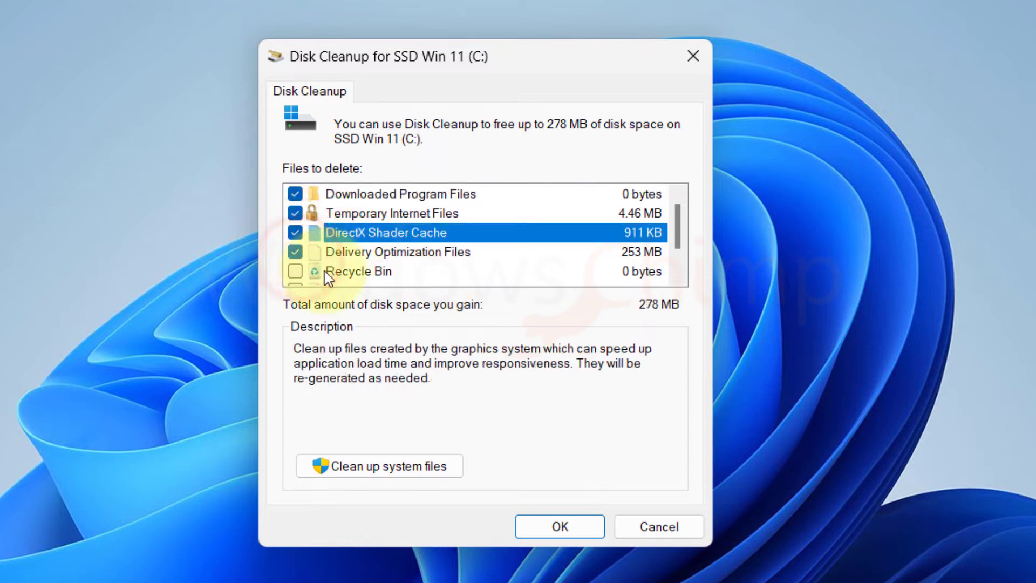
{"action": "scroll", "coordinate": [340, 276], "scroll_direction": "down", "scroll_amount": 1}
{"action": "left_click", "coordinate": [295, 252]}
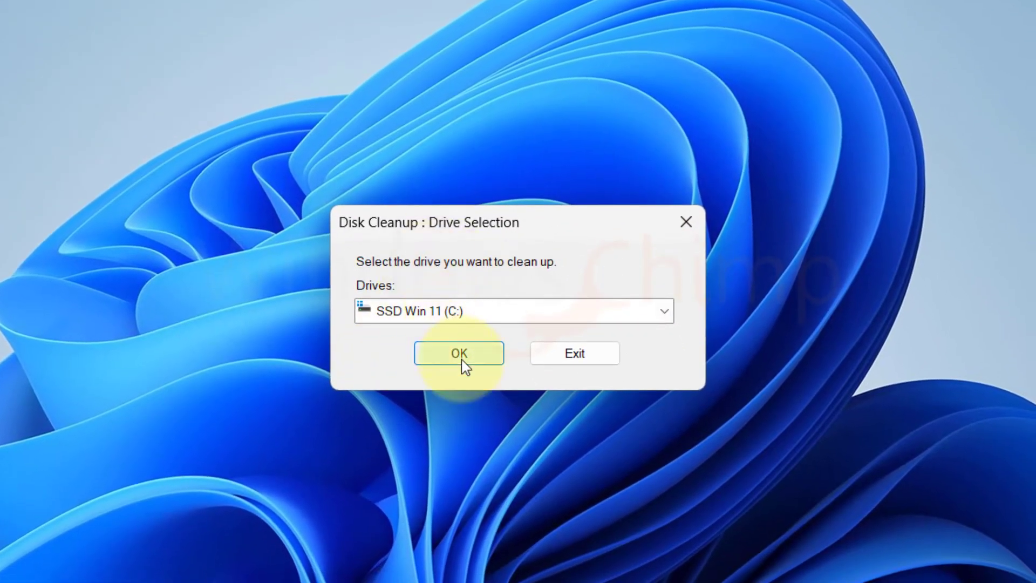
Rescan C: with system files; tick Defender Antivirus, error reports, Delivery Optimization, Language Resource Files.
{"action": "left_click", "coordinate": [462, 359]}
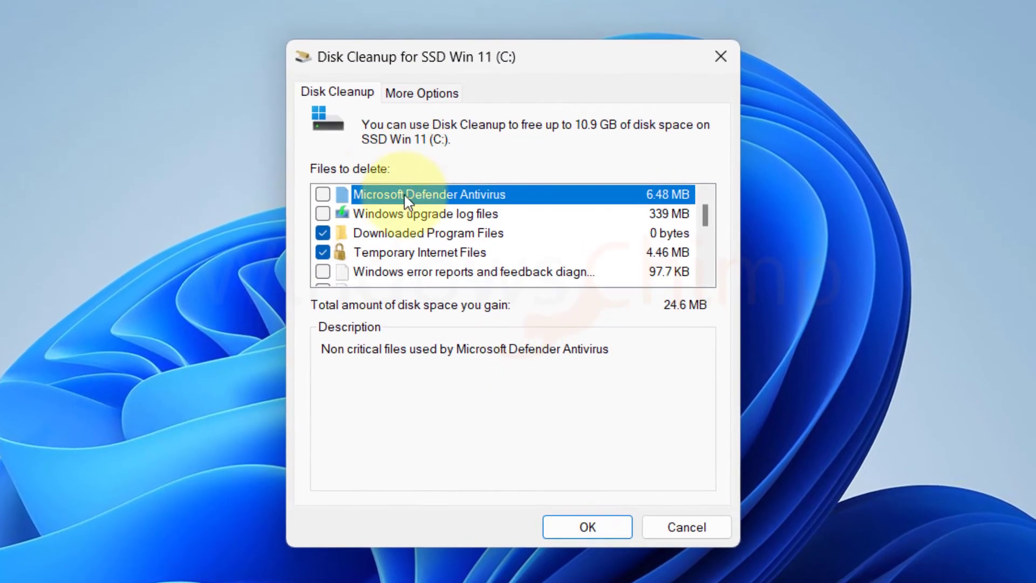
{"action": "left_click", "coordinate": [323, 194]}
{"action": "scroll", "coordinate": [372, 254], "scroll_direction": "down", "scroll_amount": 1}
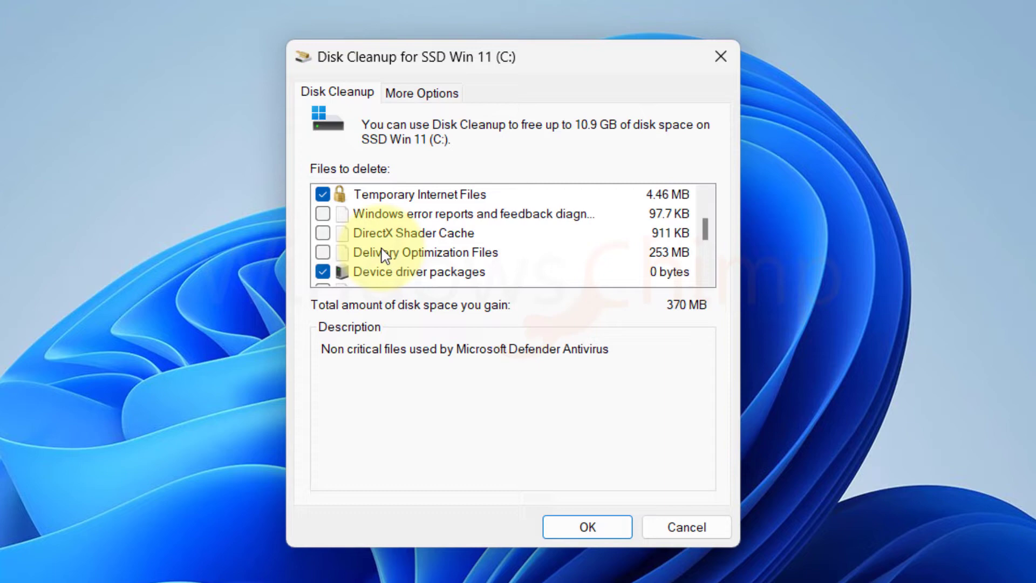
{"action": "left_click", "coordinate": [323, 214]}
{"action": "left_click", "coordinate": [323, 252]}
{"action": "scroll", "coordinate": [324, 254], "scroll_direction": "down", "scroll_amount": 1}
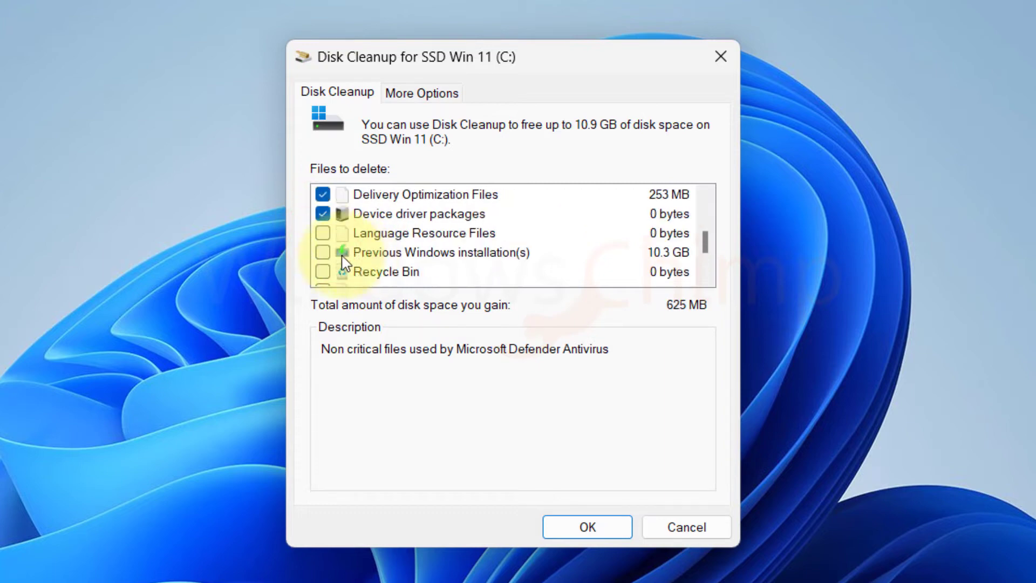
{"action": "left_click", "coordinate": [323, 233]}
Tick Recycle Bin, Temporary files and System recovery log files, leaving Previous Windows installation(s) unticked.
{"action": "left_click", "coordinate": [322, 272]}
{"action": "scroll", "coordinate": [323, 254], "scroll_direction": "down", "scroll_amount": 1}
{"action": "left_click", "coordinate": [323, 233]}
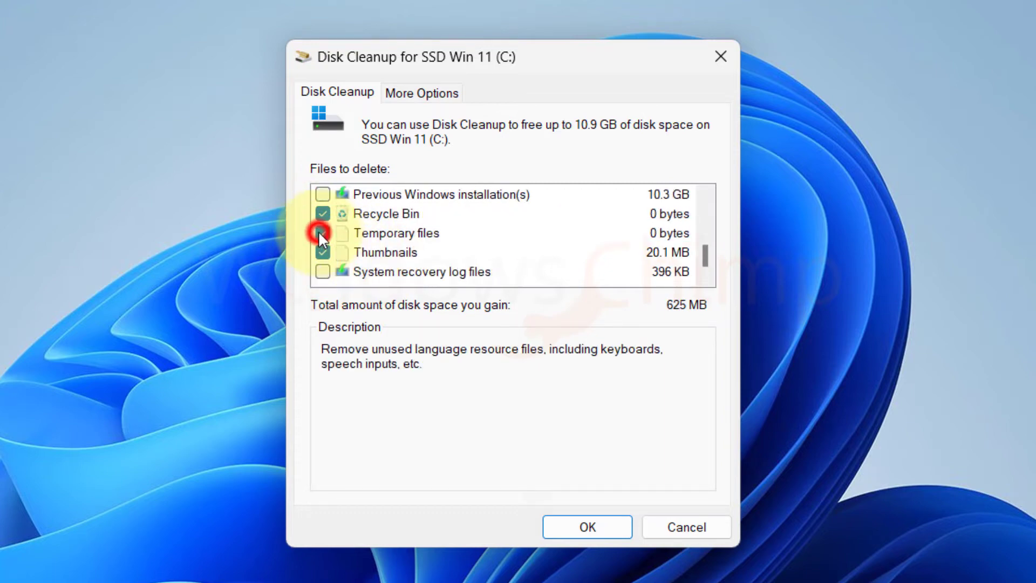
{"action": "left_click", "coordinate": [323, 271]}
{"action": "scroll", "coordinate": [416, 268], "scroll_direction": "up", "scroll_amount": 2}
{"action": "scroll", "coordinate": [415, 268], "scroll_direction": "down", "scroll_amount": 1}
{"action": "left_click", "coordinate": [397, 253]}
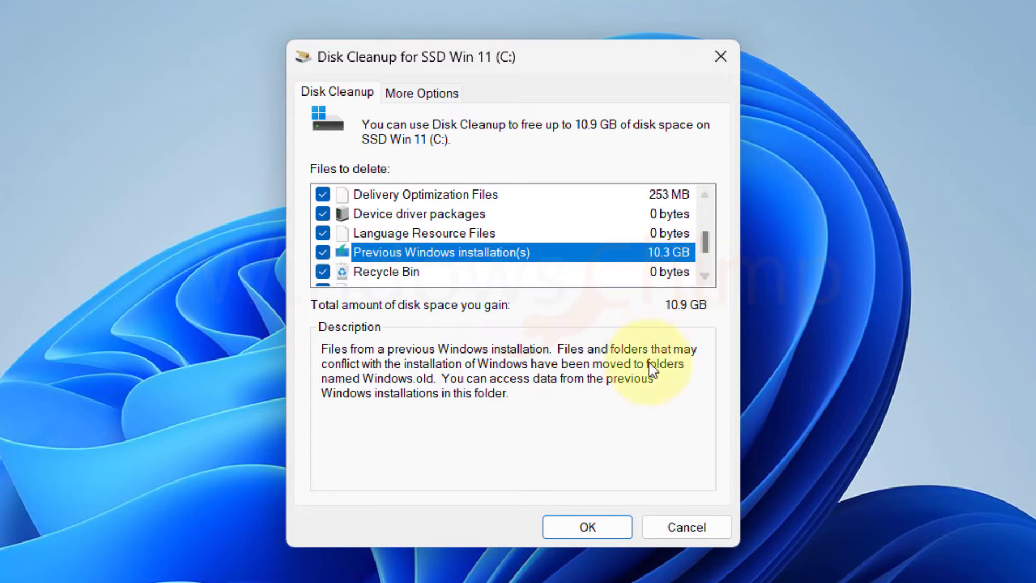
{"action": "left_click", "coordinate": [323, 252]}
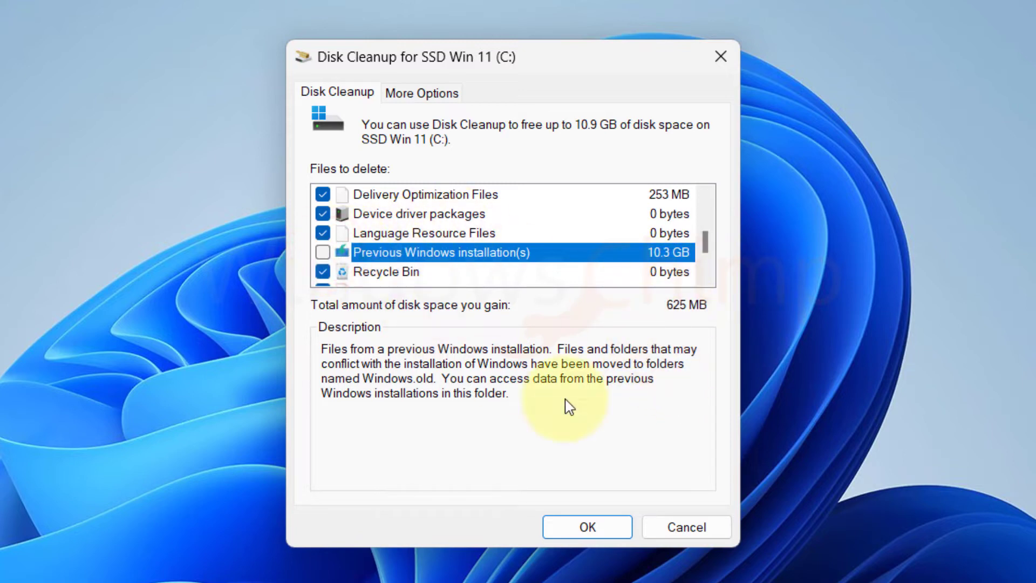
Delete the selected 625 MB of files and confirm the permanent deletion.
{"action": "left_click", "coordinate": [577, 526]}
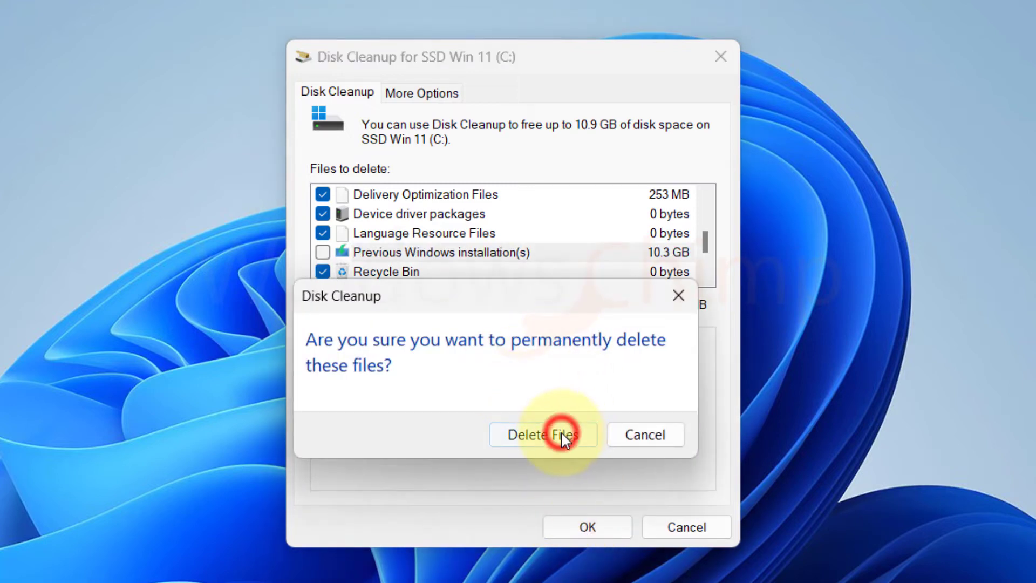
{"action": "left_click", "coordinate": [562, 435]}
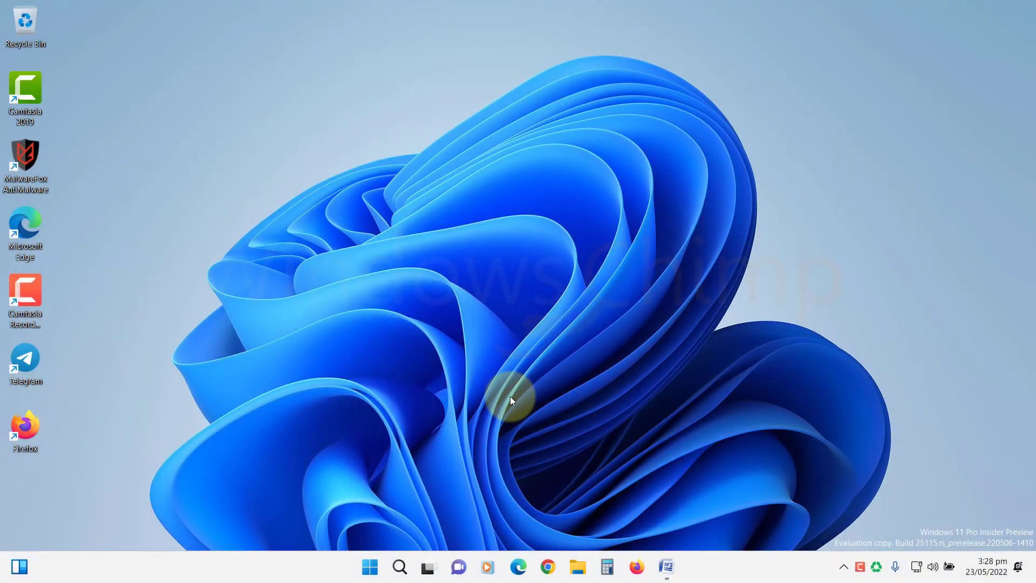
Run wsreset from the Run dialog to reset the Microsoft Store cache.
{"action": "key", "text": "super+r"}
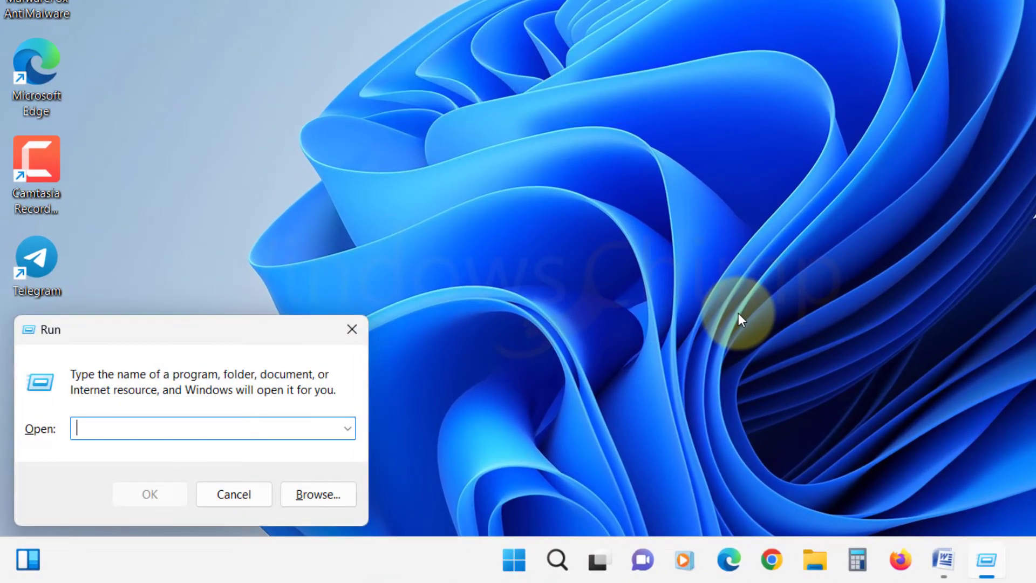
{"action": "type", "text": "wsreset"}
{"action": "key", "text": "Return"}
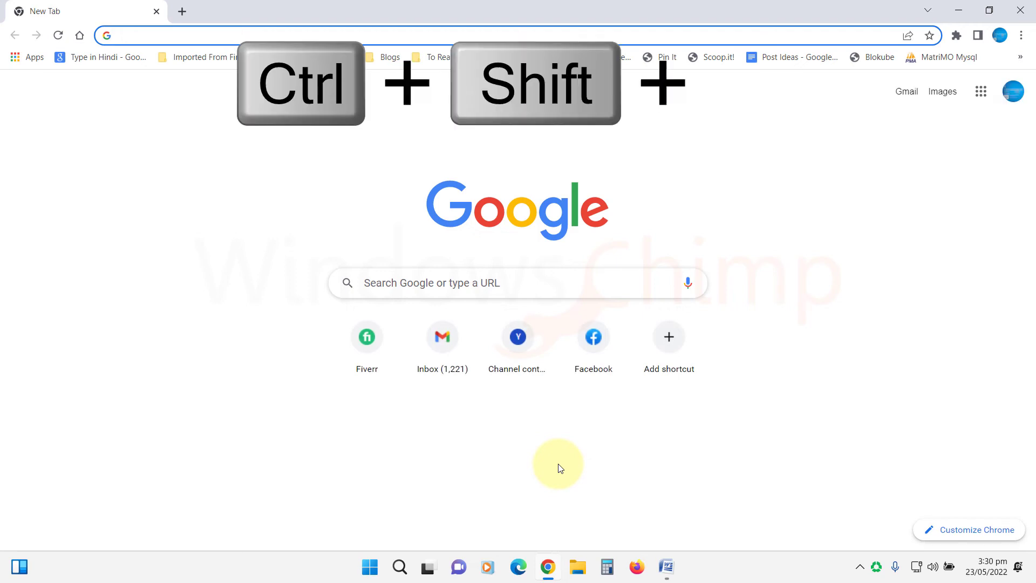
Bring up the clear-browsing-data dialogs in Chrome, Firefox and Microsoft Edge with Ctrl+Shift+Delete.
{"action": "key", "text": "ctrl+shift+Delete"}
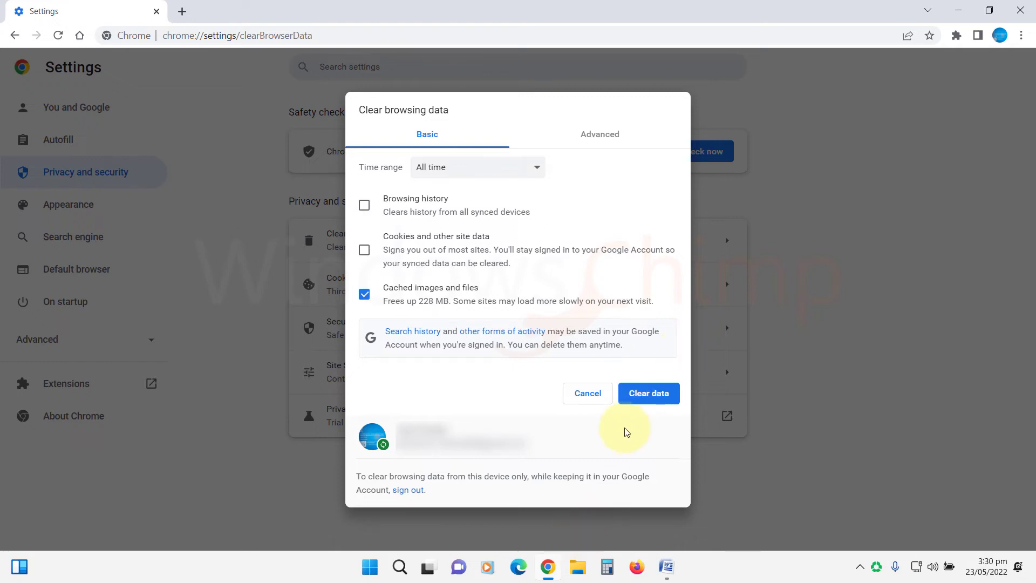
{"action": "key", "text": "super"}
{"action": "type", "text": "firefox"}
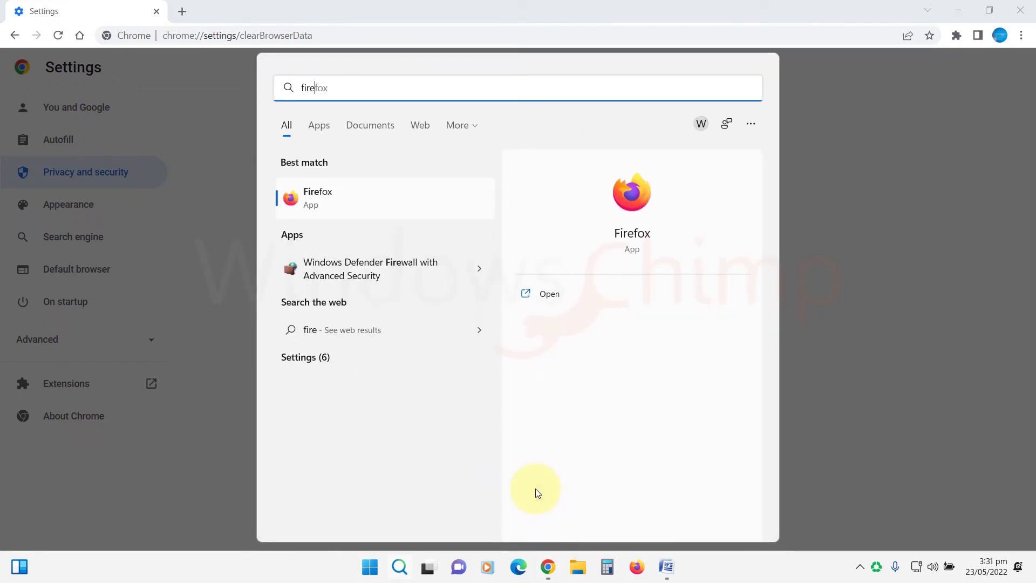
{"action": "key", "text": "Return"}
{"action": "key", "text": "ctrl+shift+Delete"}
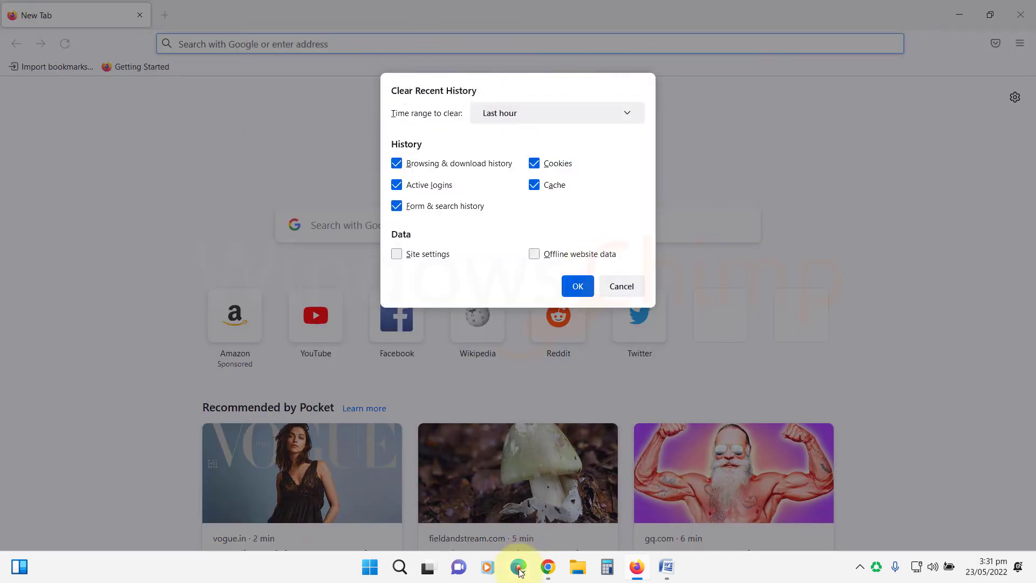
{"action": "left_click", "coordinate": [520, 567]}
{"action": "key", "text": "ctrl+shift+Delete"}
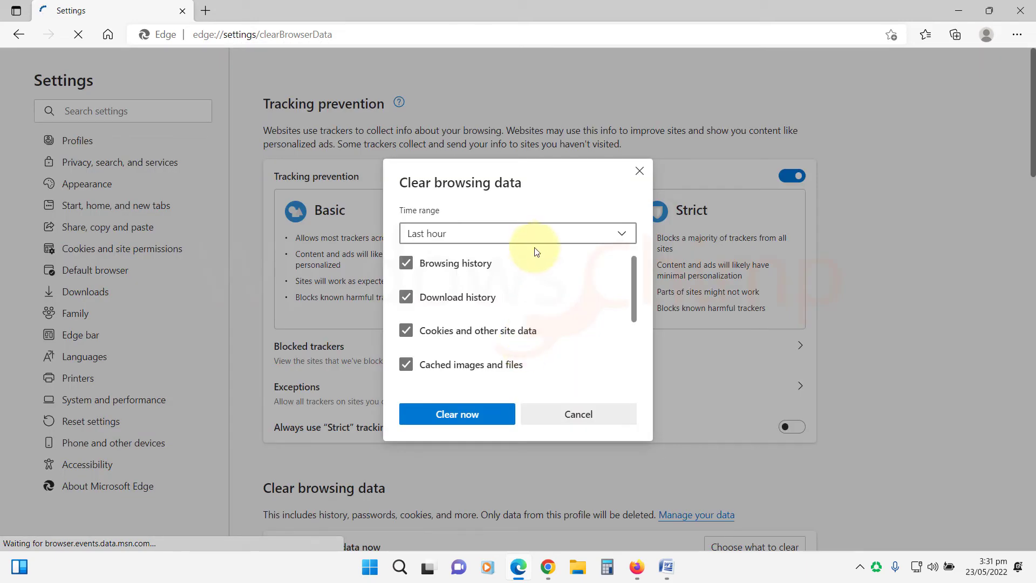
Set Edge's Clear browsing data time range to Last hour and clear history, cookies and cached images.
{"action": "left_click", "coordinate": [481, 210]}
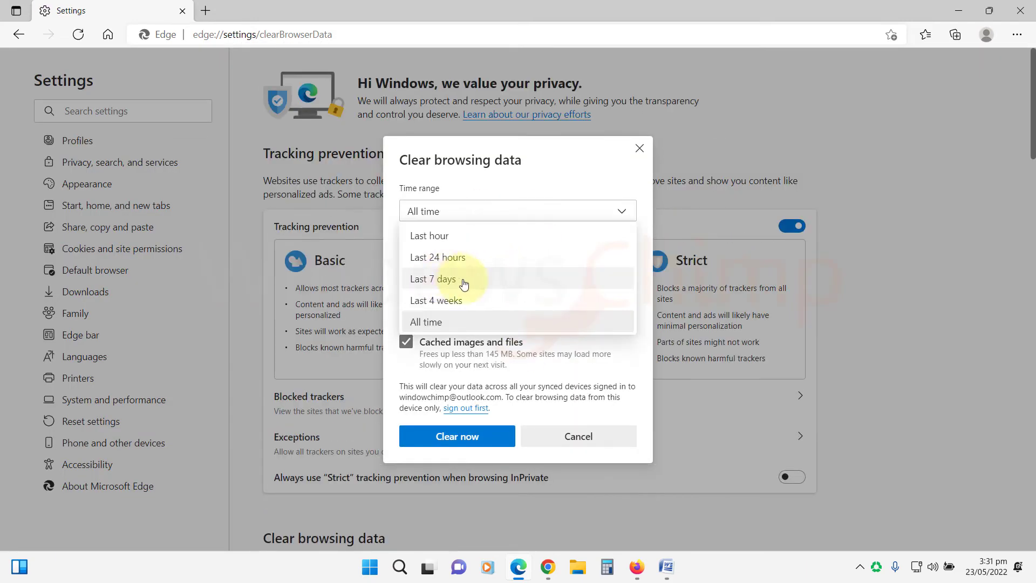
{"action": "left_click", "coordinate": [468, 238]}
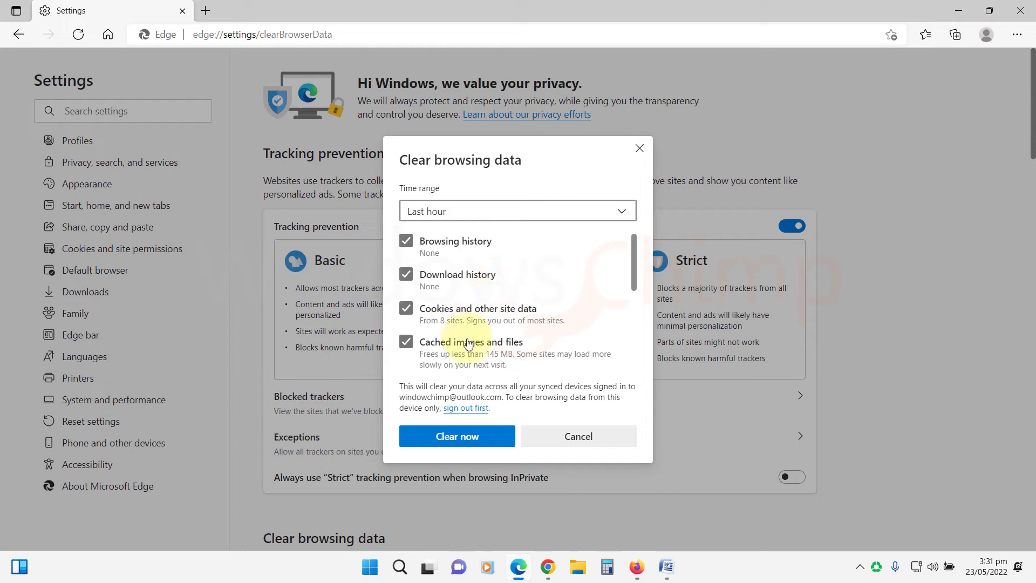
{"action": "left_click", "coordinate": [456, 435]}
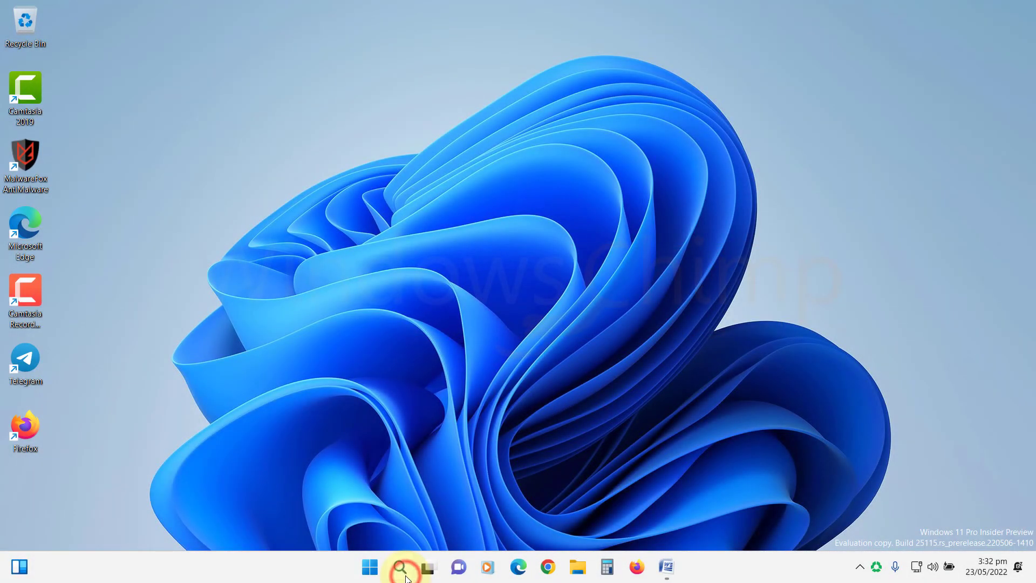
Run ipconfig /flushDNS in an administrator Command Prompt to flush the DNS resolver cache.
{"action": "left_click", "coordinate": [406, 579]}
{"action": "type", "text": "command prompt"}
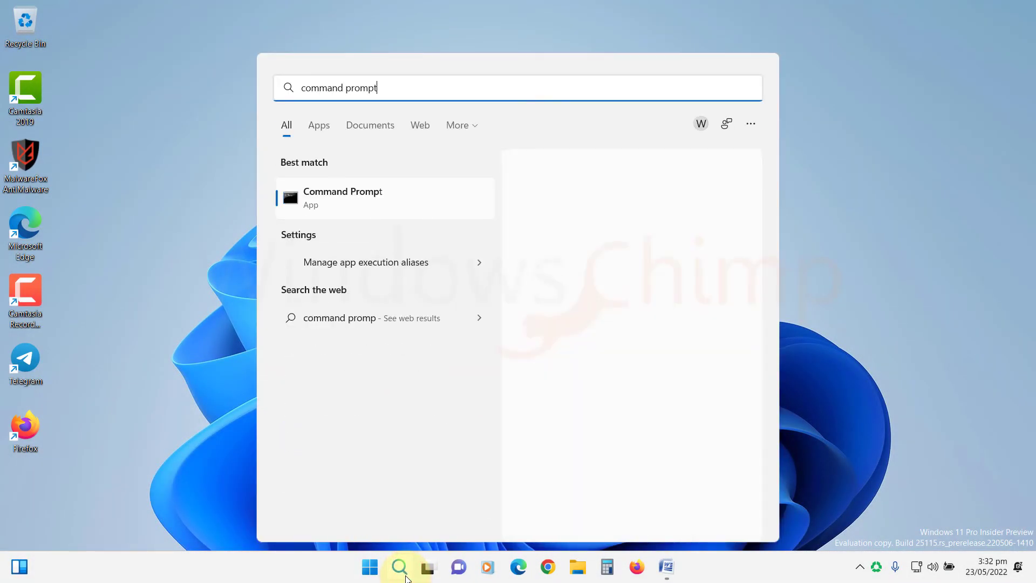
{"action": "right_click", "coordinate": [363, 196]}
{"action": "left_click", "coordinate": [406, 215]}
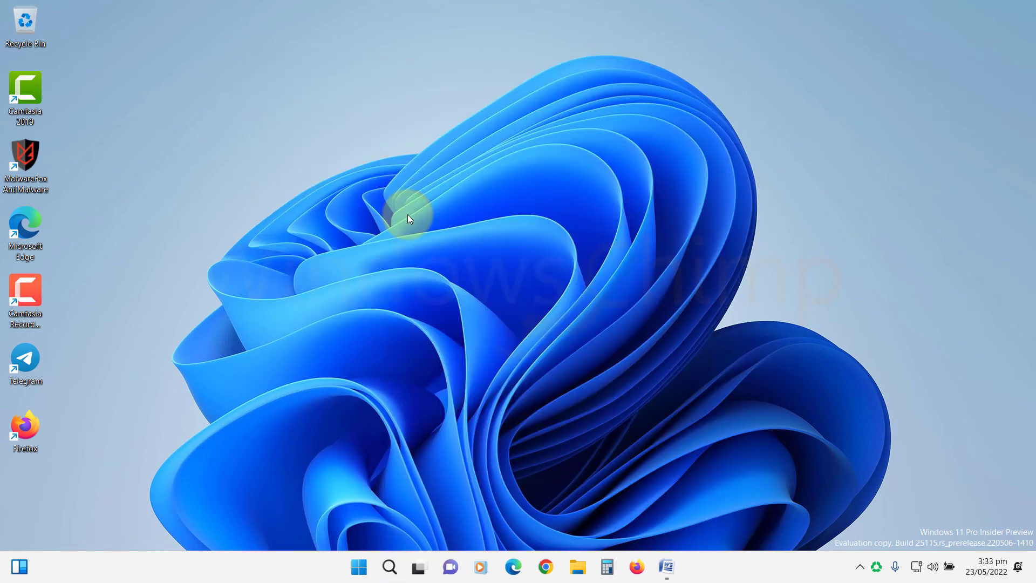
{"action": "left_click", "coordinate": [451, 388]}
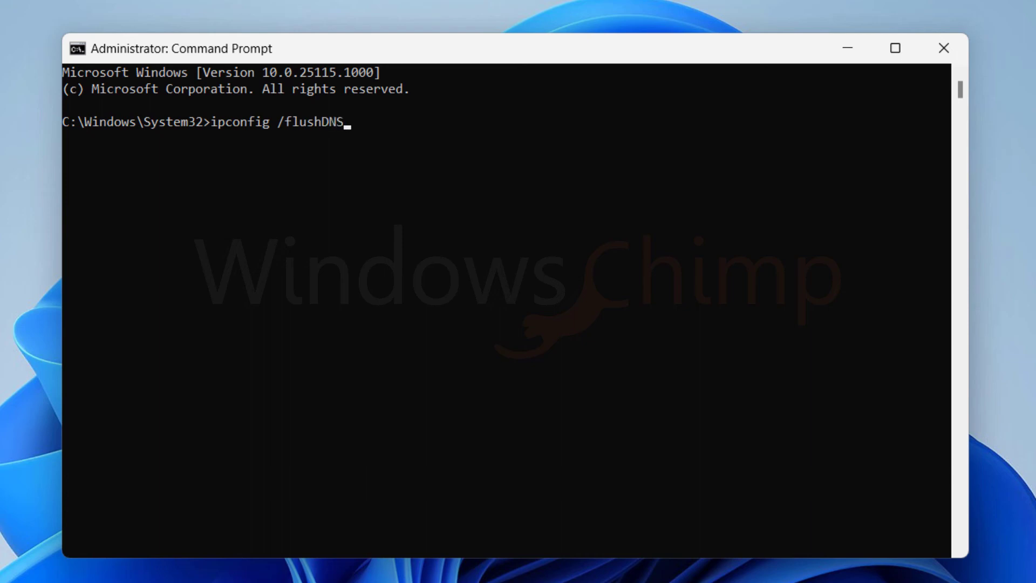
{"action": "key", "text": "Return"}
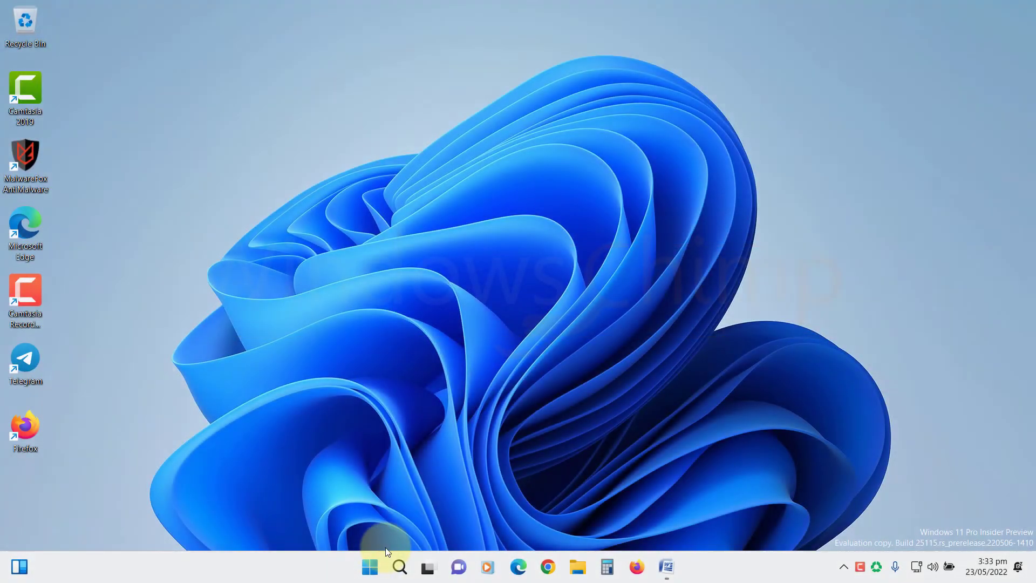
Go to Settings › Privacy & security › Location and scroll down to the Location history section.
{"action": "left_click", "coordinate": [370, 566]}
{"action": "left_click", "coordinate": [541, 172]}
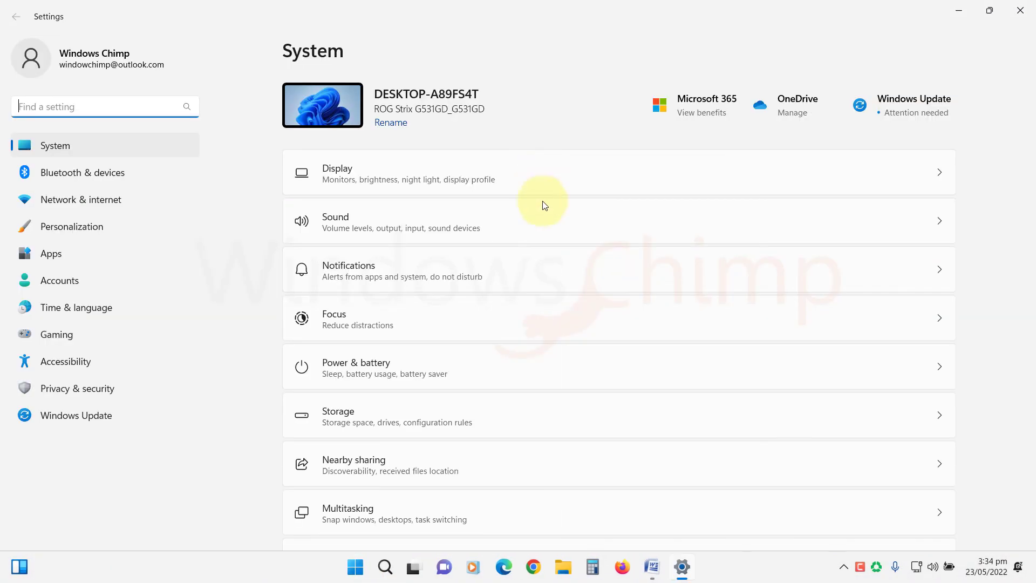
{"action": "left_click", "coordinate": [101, 388]}
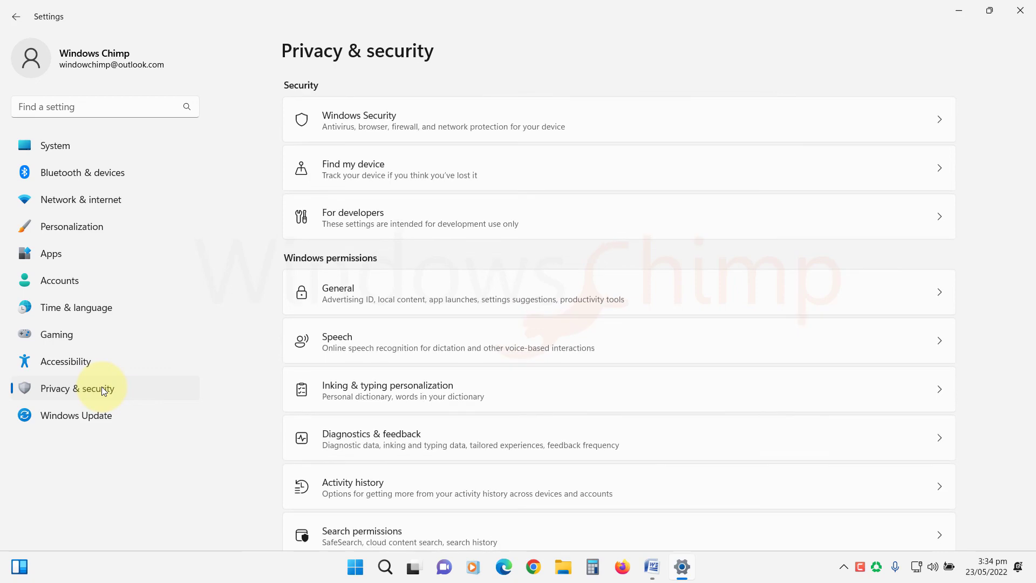
{"action": "scroll", "coordinate": [367, 379], "scroll_direction": "down", "scroll_amount": 5}
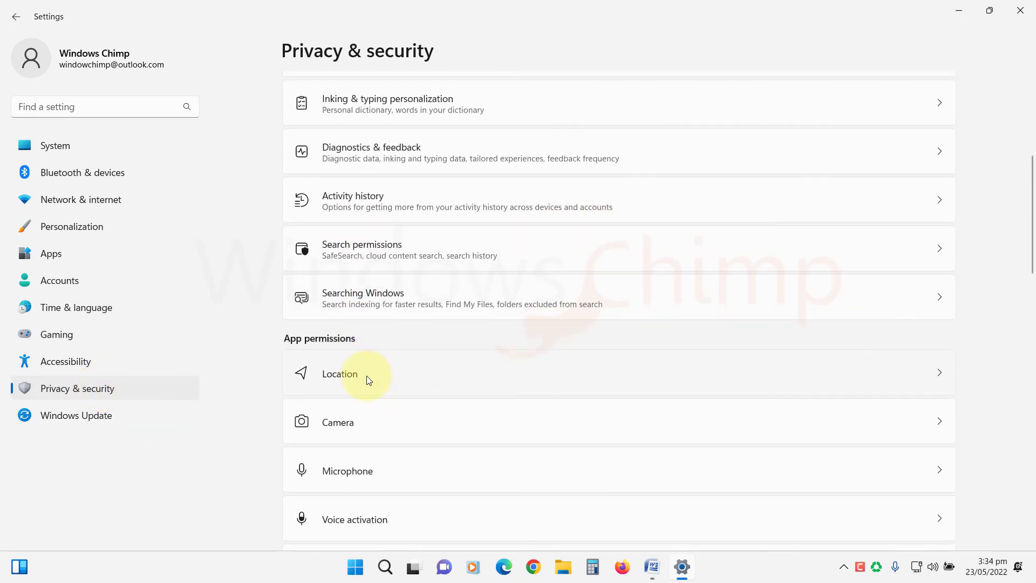
{"action": "left_click", "coordinate": [366, 378]}
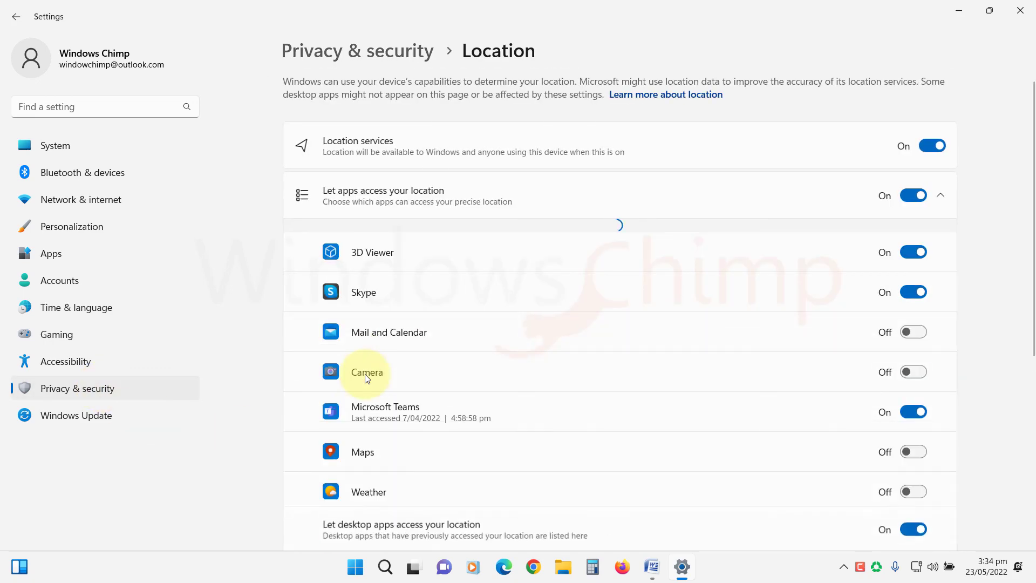
{"action": "scroll", "coordinate": [366, 378], "scroll_direction": "down", "scroll_amount": 10}
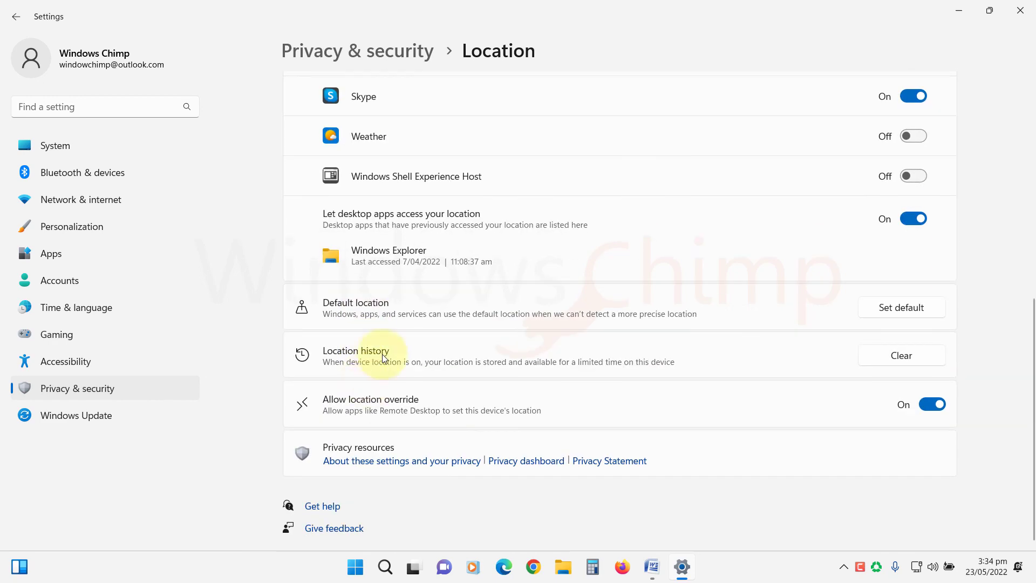